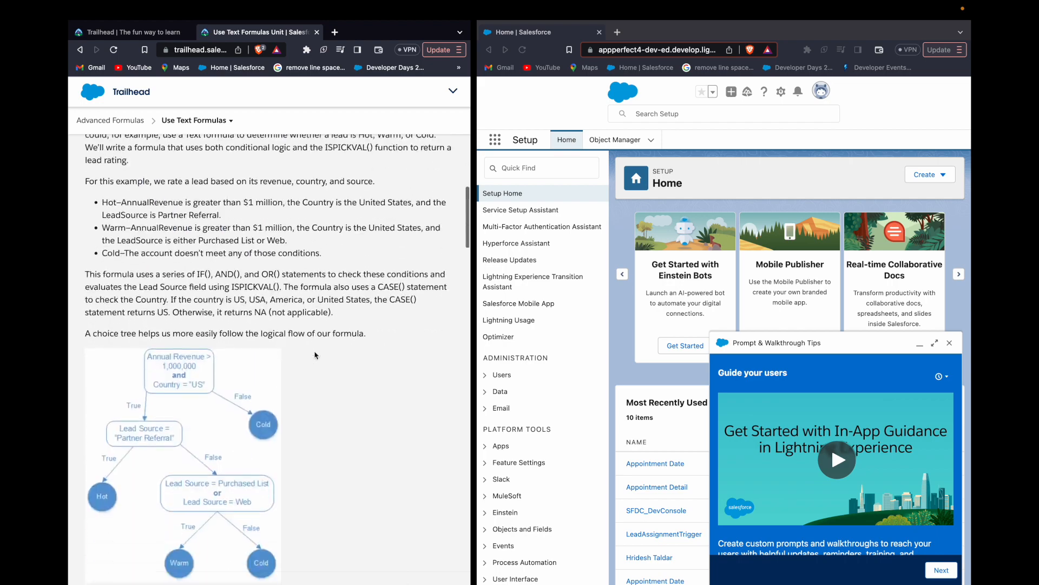
- Review the challenge requirements and open the fields and relationships of the Lead object in Object Manager
{"action": "scroll", "coordinate": [315, 355], "scroll_direction": "down", "scroll_amount": 20}
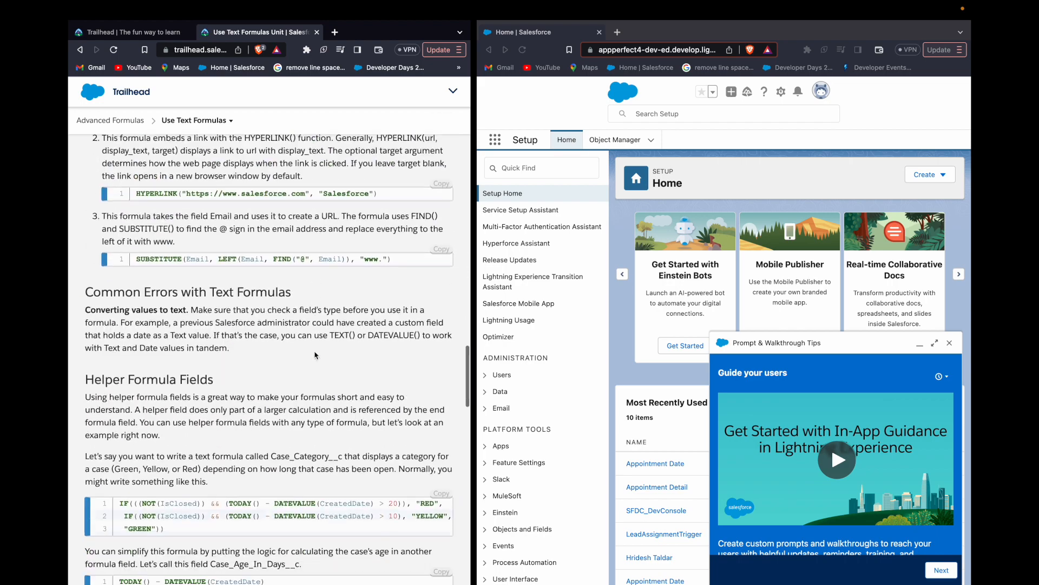
{"action": "scroll", "coordinate": [316, 355], "scroll_direction": "down", "scroll_amount": 5}
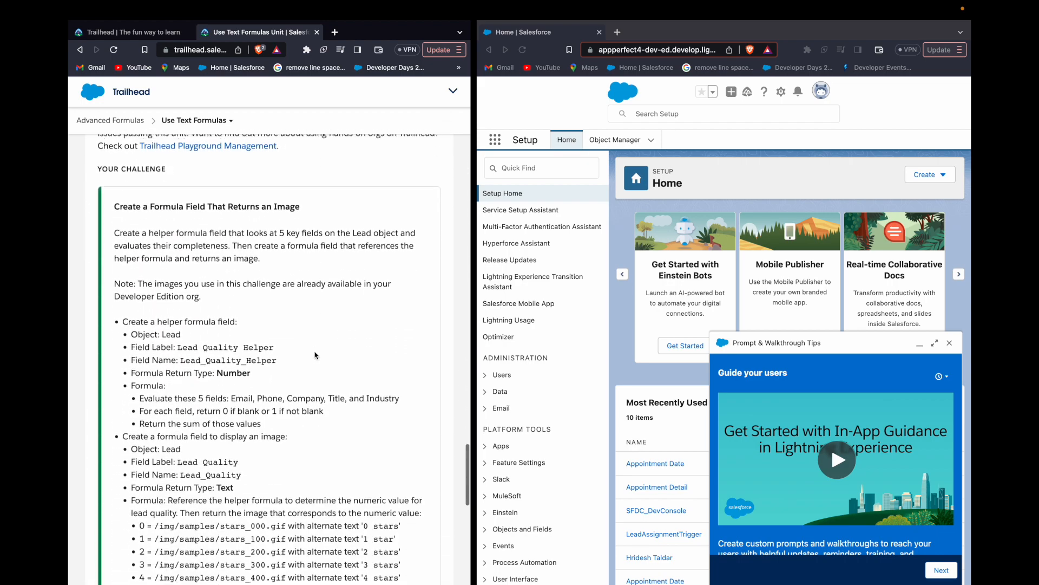
{"action": "left_click", "coordinate": [625, 139]}
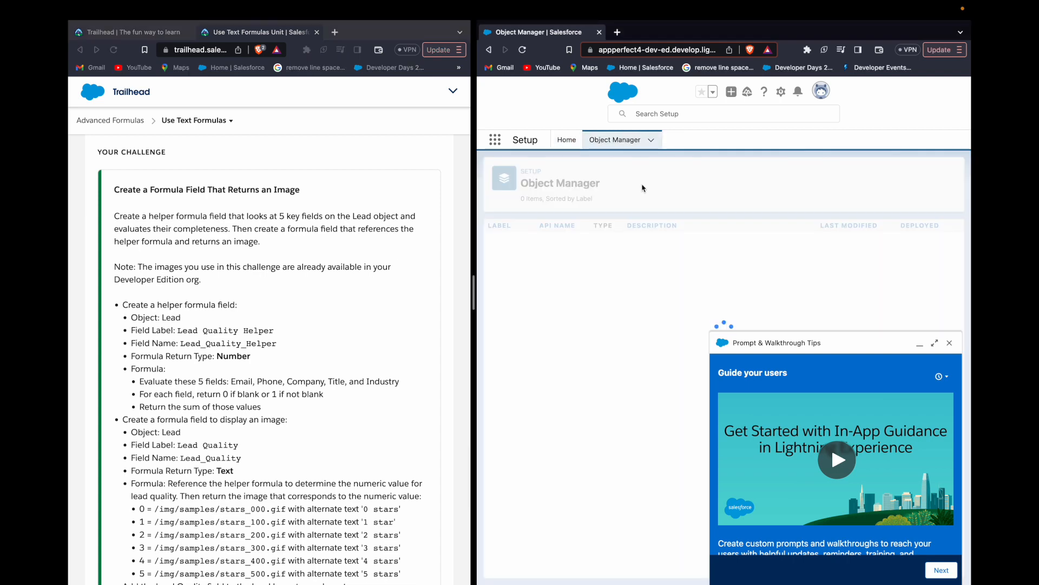
{"action": "left_click", "coordinate": [798, 181]}
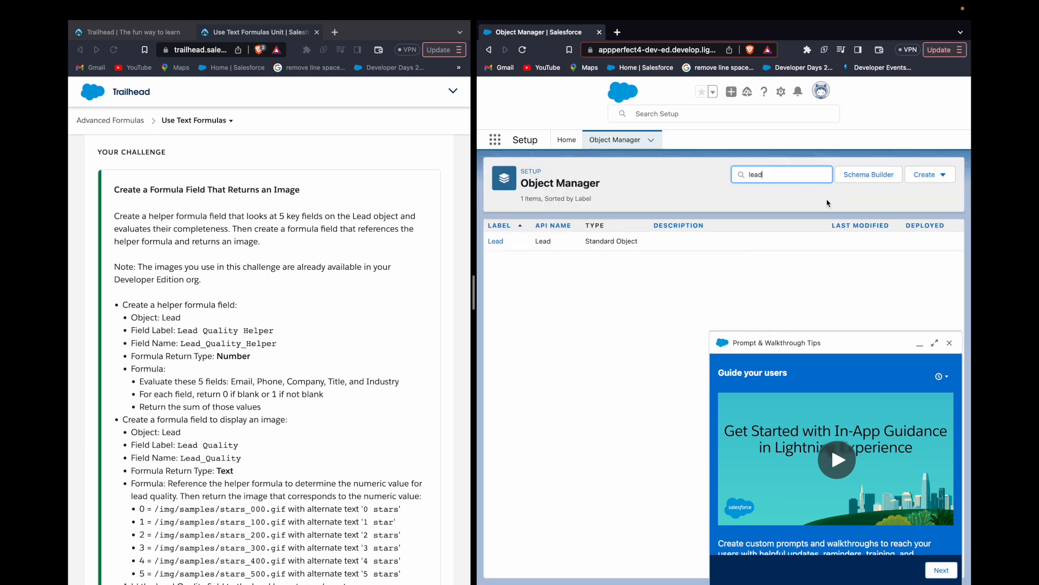
{"action": "left_click", "coordinate": [502, 242]}
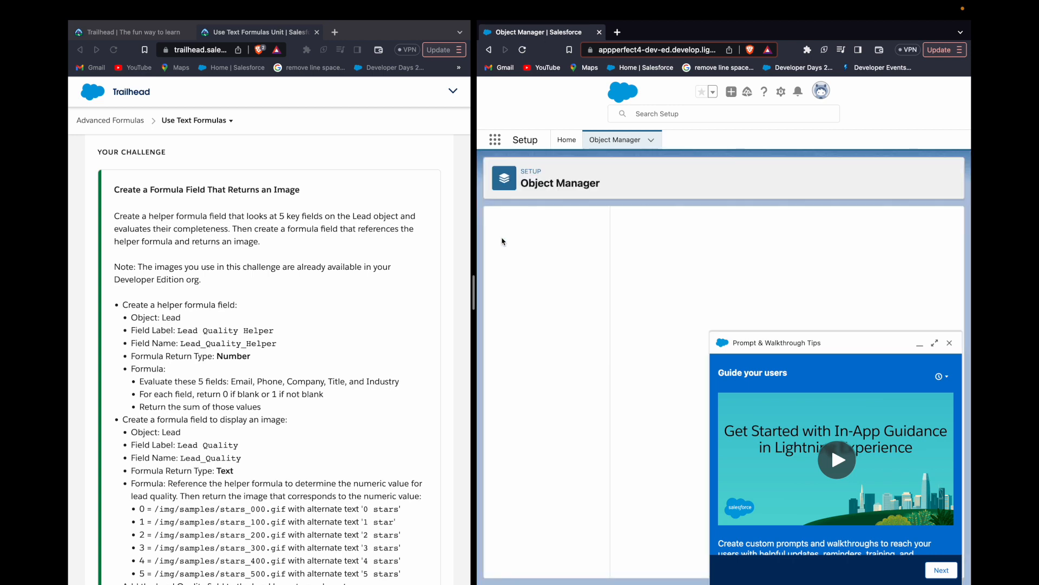
{"action": "scroll", "coordinate": [334, 287], "scroll_direction": "down", "scroll_amount": 2}
{"action": "scroll", "coordinate": [334, 287], "scroll_direction": "down", "scroll_amount": 1}
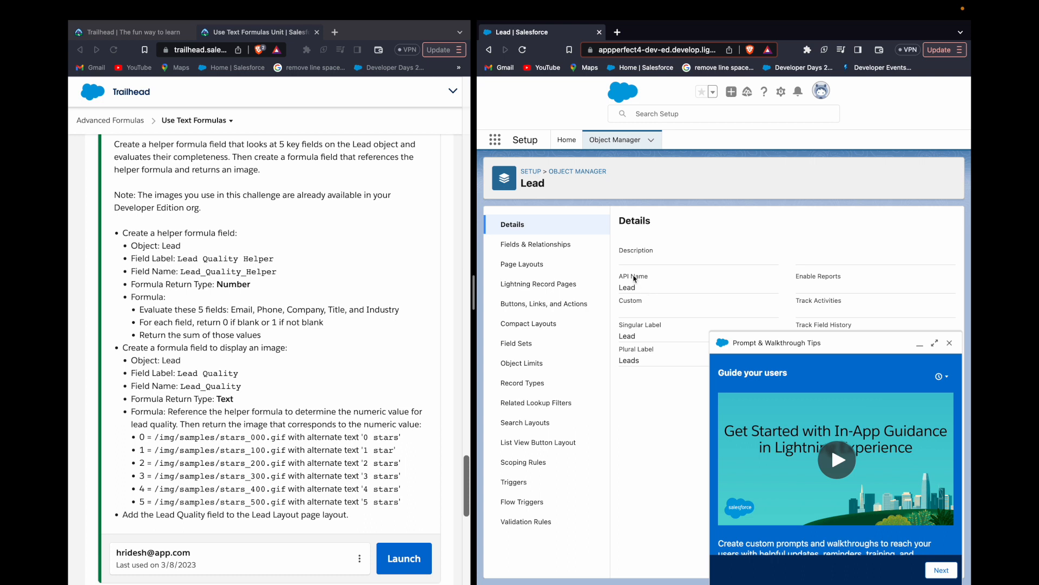
{"action": "left_click", "coordinate": [553, 244]}
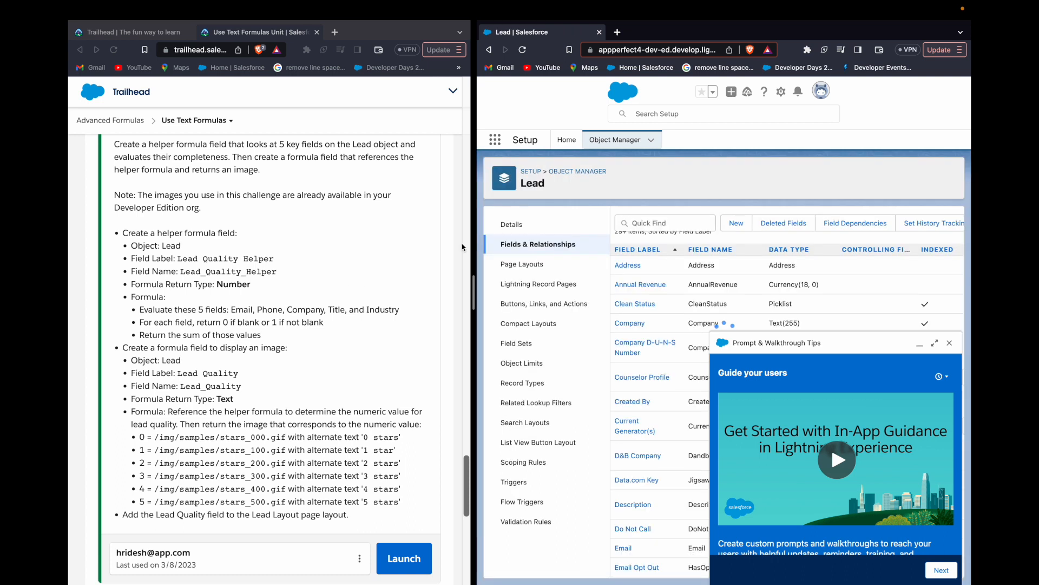
- Copy the helper field's label from the challenge and start a new custom Lead field of type Formula
{"action": "double_click", "coordinate": [191, 256]}
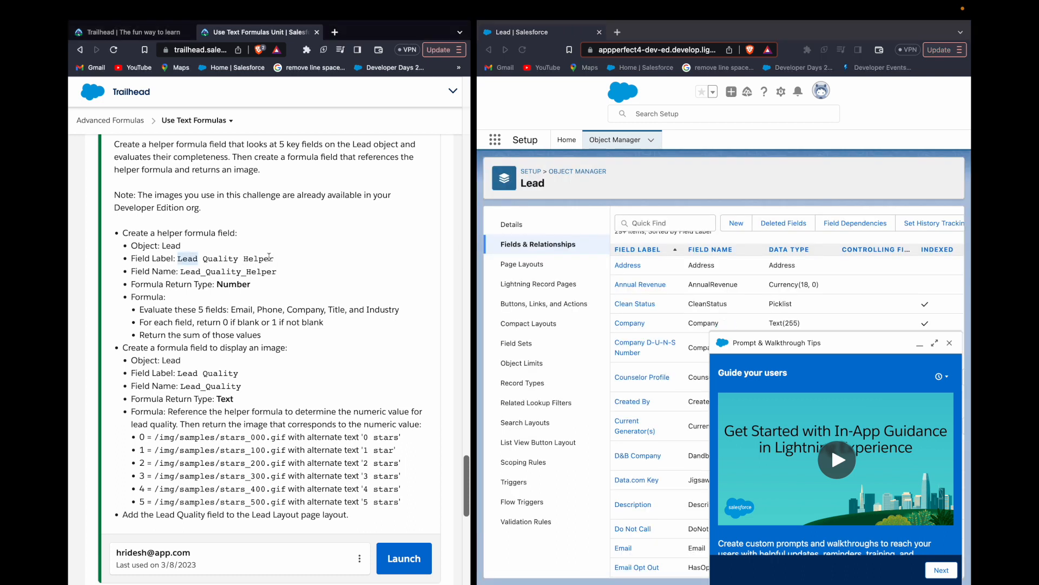
{"action": "left_click", "coordinate": [260, 257], "text": "shift"}
{"action": "key", "text": "super+c"}
{"action": "left_click", "coordinate": [736, 223]}
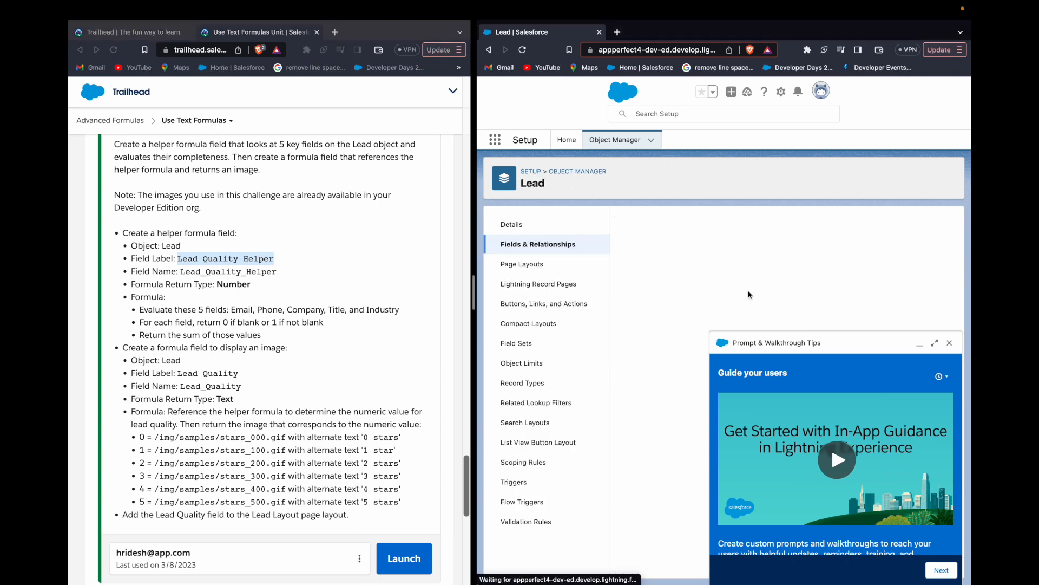
{"action": "left_click", "coordinate": [949, 345]}
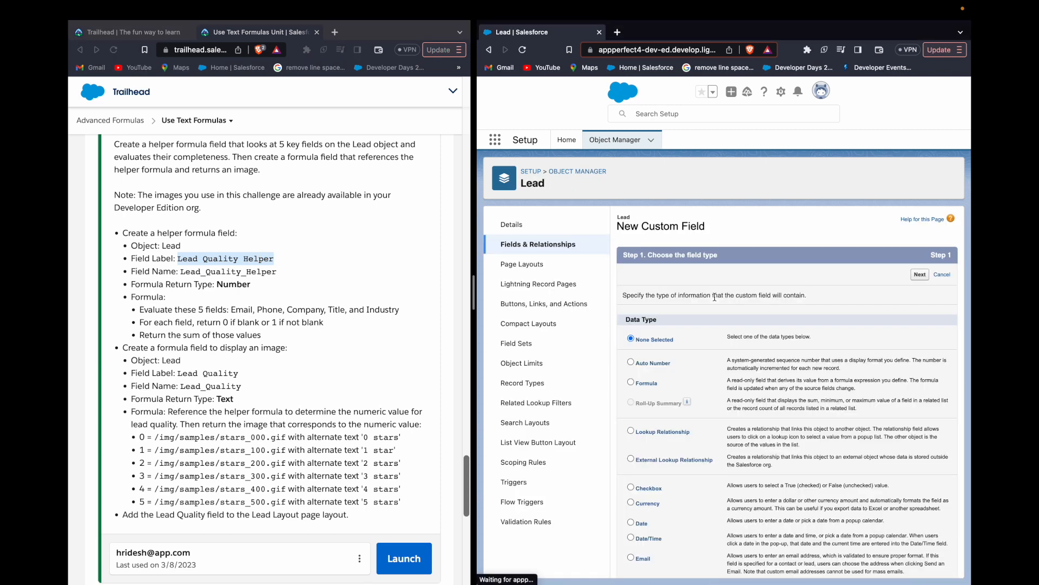
{"action": "left_click", "coordinate": [631, 382]}
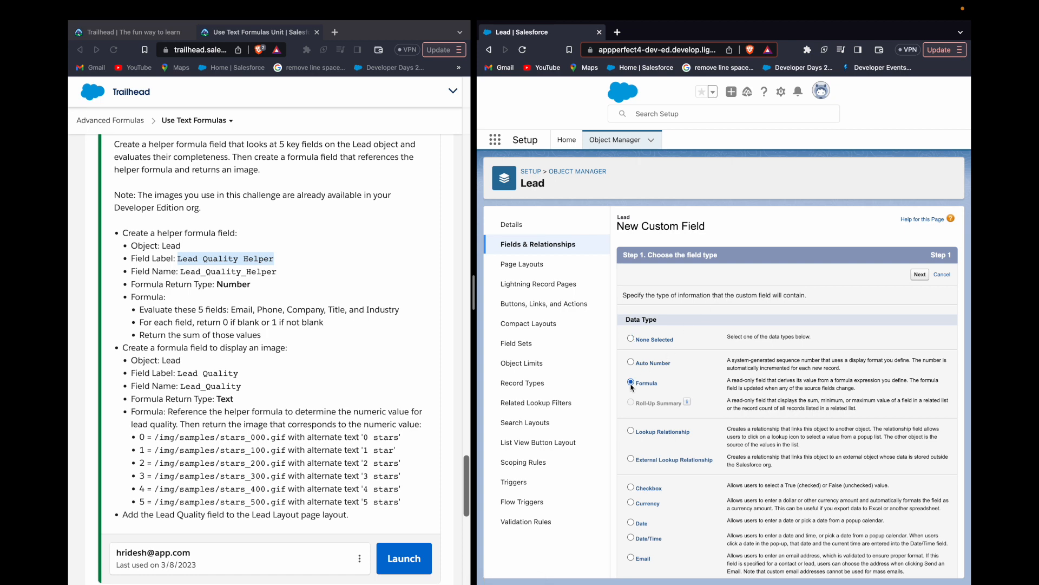
{"action": "left_click", "coordinate": [920, 274]}
- Label the field Lead Quality Helper, choose Number as the formula return type, and continue to the formula editor
{"action": "key", "text": "super+v"}
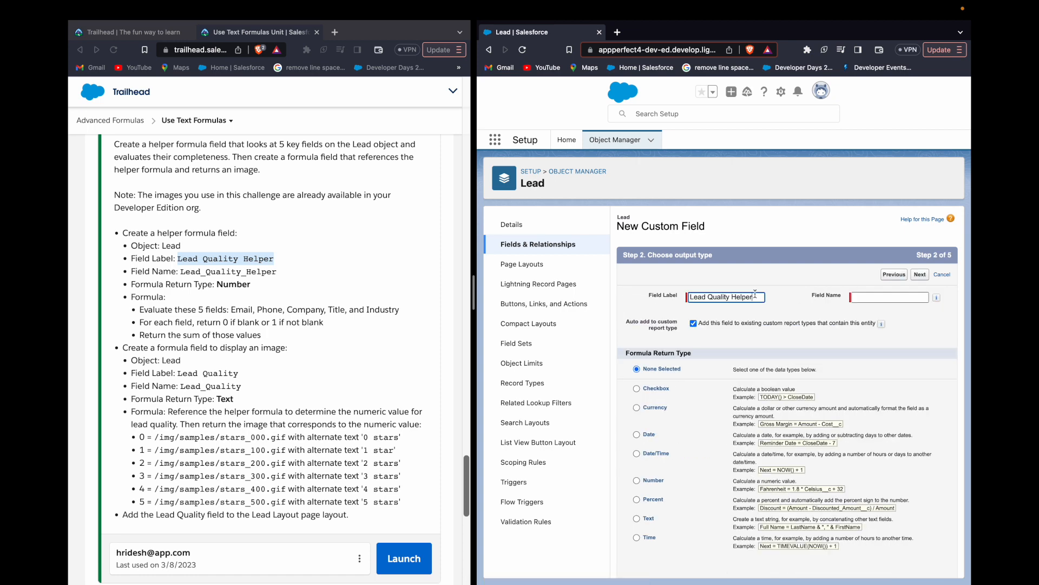
{"action": "left_click", "coordinate": [640, 479]}
{"action": "left_click", "coordinate": [636, 480]}
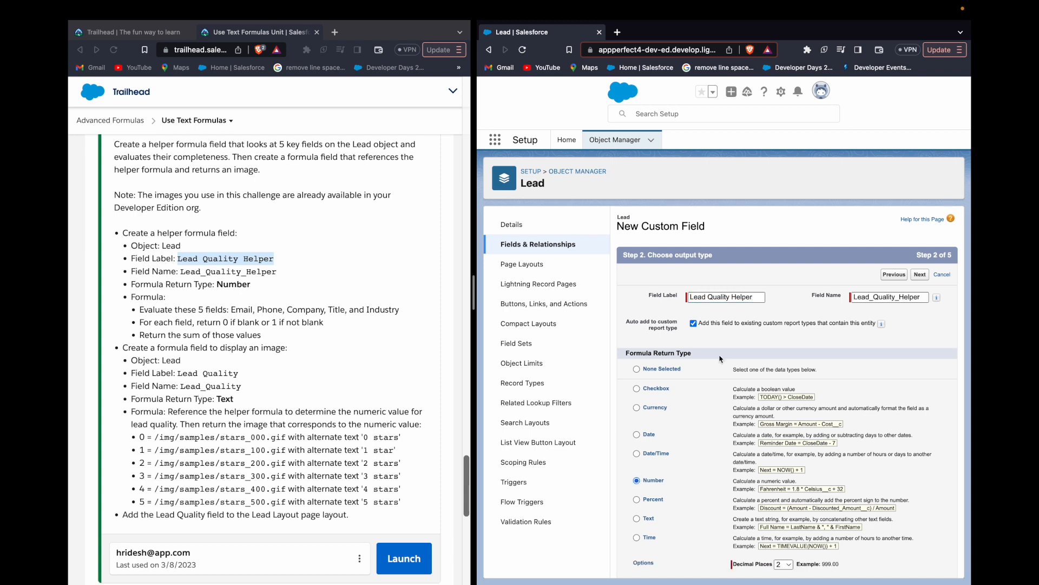
{"action": "scroll", "coordinate": [816, 442], "scroll_direction": "down", "scroll_amount": 1}
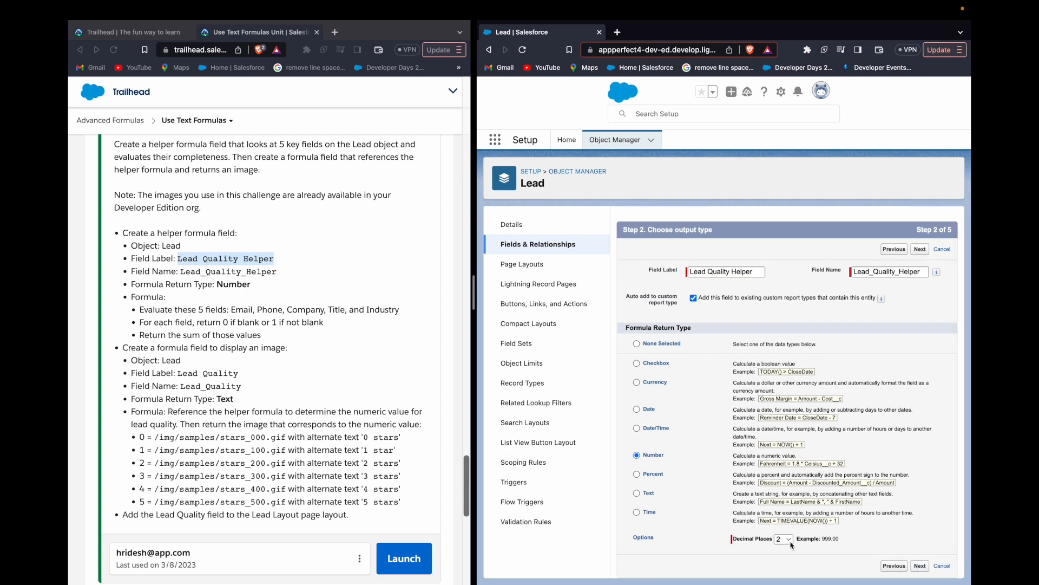
{"action": "left_click", "coordinate": [921, 567]}
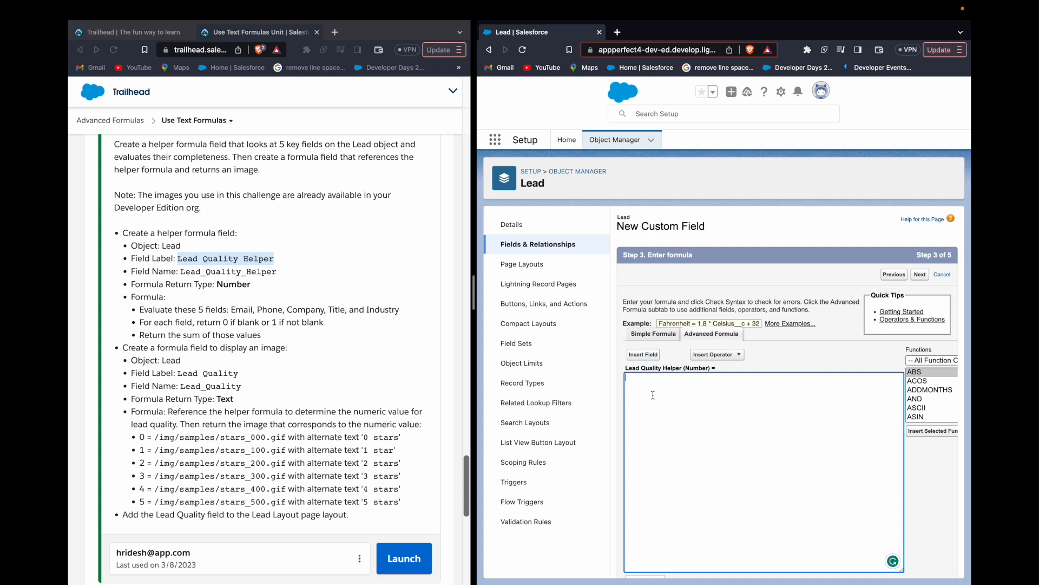
- Insert the IF function into the Lead Quality Helper formula
{"action": "scroll", "coordinate": [278, 342], "scroll_direction": "down", "scroll_amount": 2}
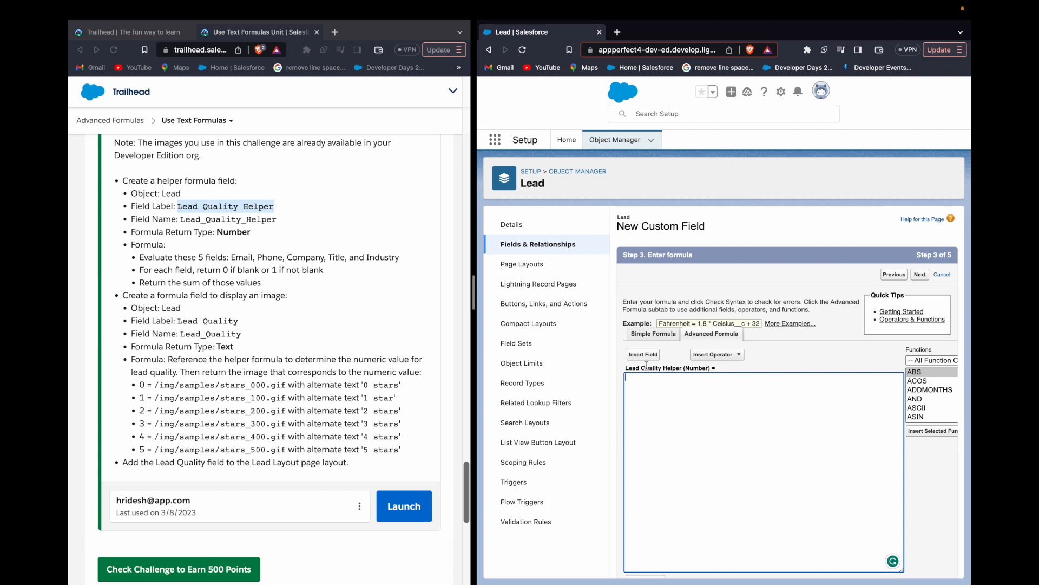
{"action": "scroll", "coordinate": [941, 400], "scroll_direction": "down", "scroll_amount": 10}
{"action": "scroll", "coordinate": [948, 400], "scroll_direction": "down", "scroll_amount": 2}
{"action": "left_click", "coordinate": [926, 405]}
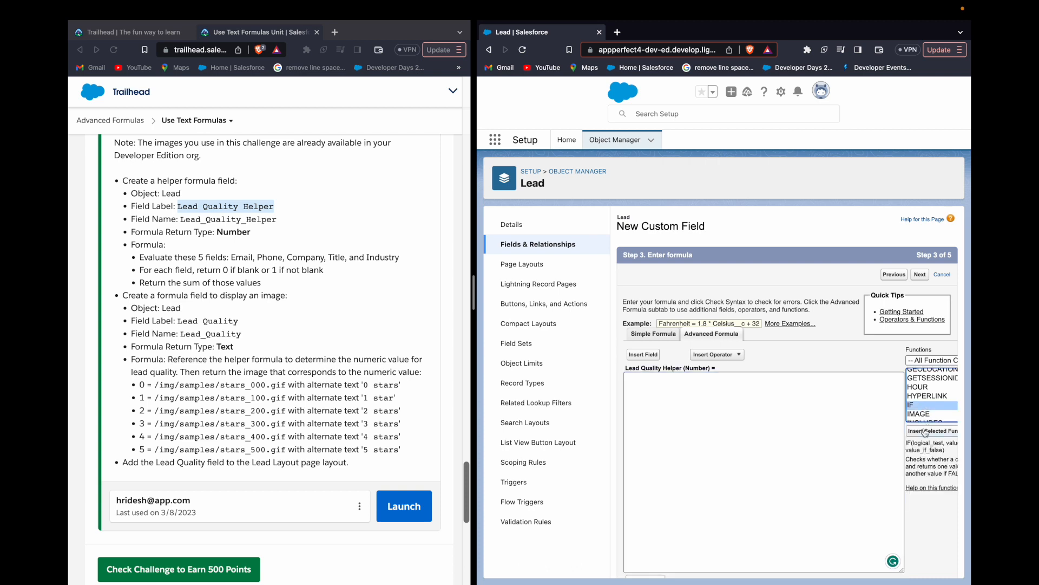
{"action": "left_click", "coordinate": [925, 432]}
- Replace the logical_test placeholder in the IF function with the Lead's Email field
{"action": "double_click", "coordinate": [673, 377]}
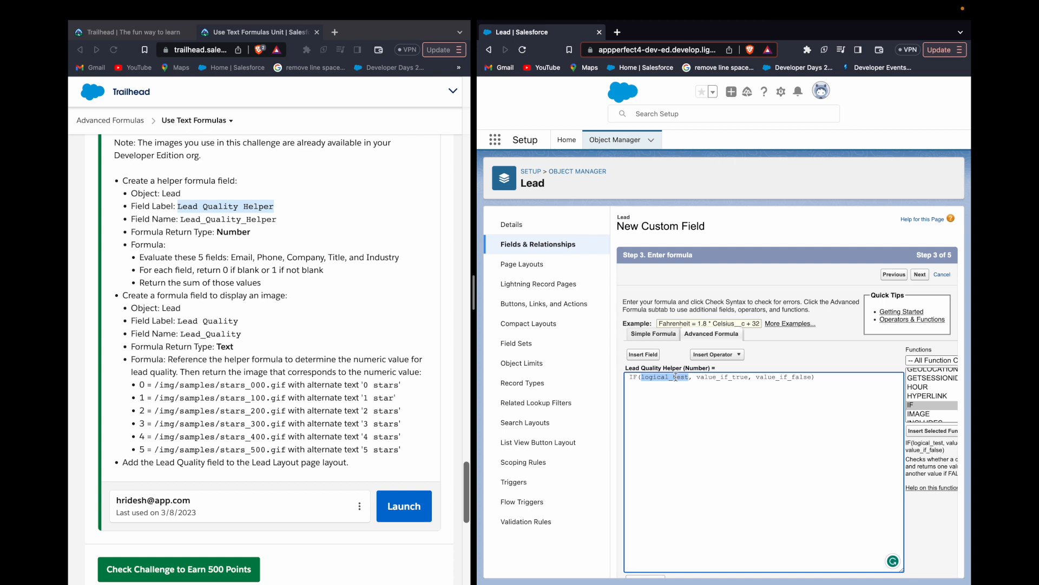
{"action": "left_click", "coordinate": [645, 355]}
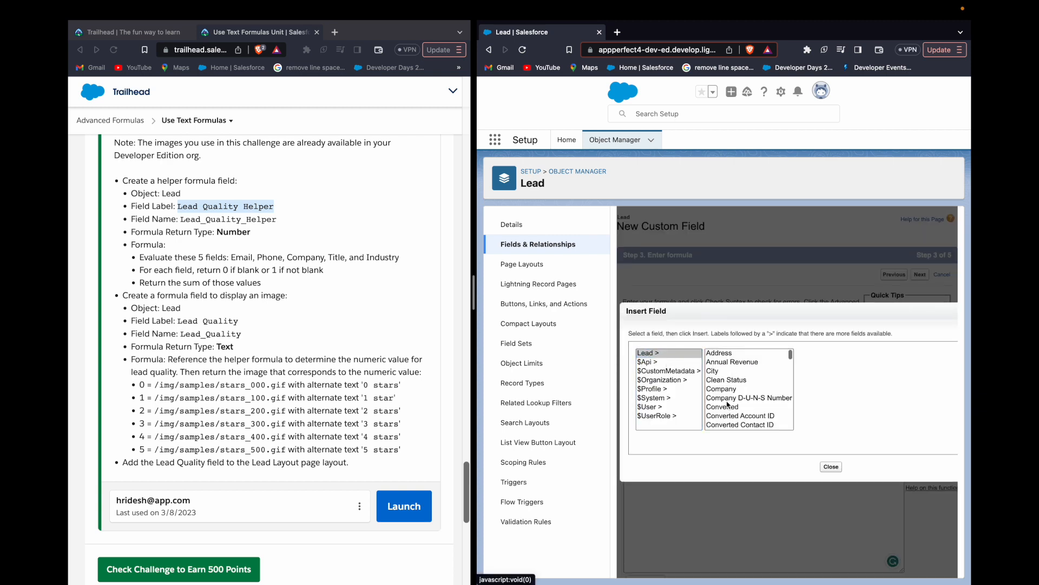
{"action": "scroll", "coordinate": [733, 373], "scroll_direction": "down", "scroll_amount": 1}
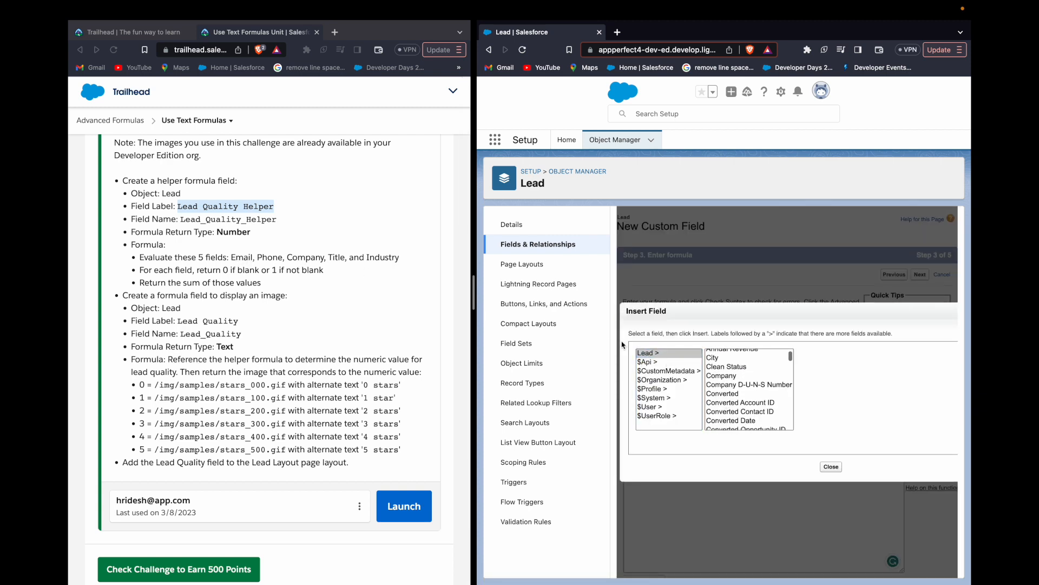
{"action": "scroll", "coordinate": [737, 410], "scroll_direction": "down", "scroll_amount": 5}
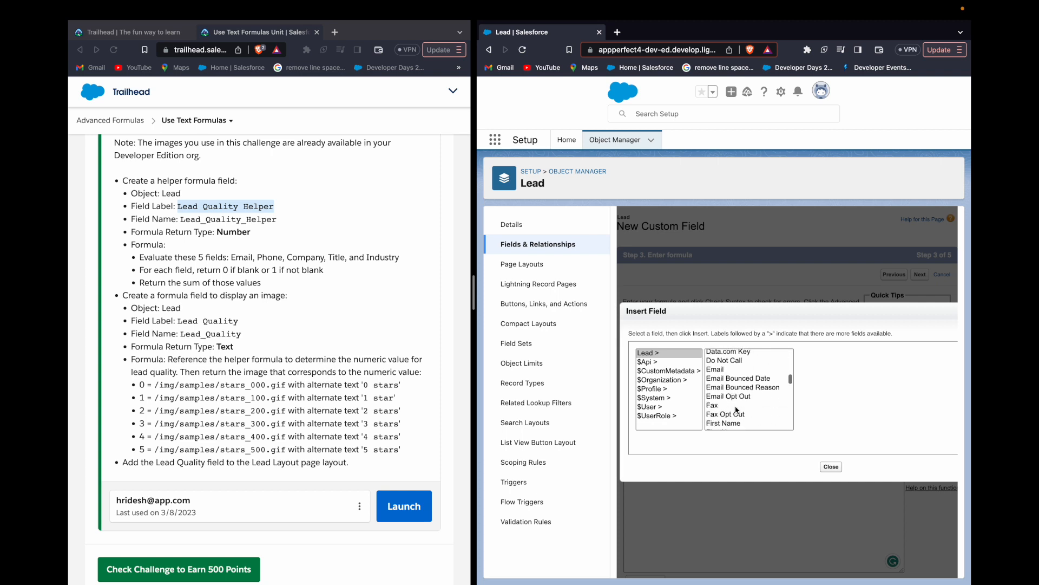
{"action": "left_click", "coordinate": [725, 370]}
{"action": "left_click", "coordinate": [824, 410]}
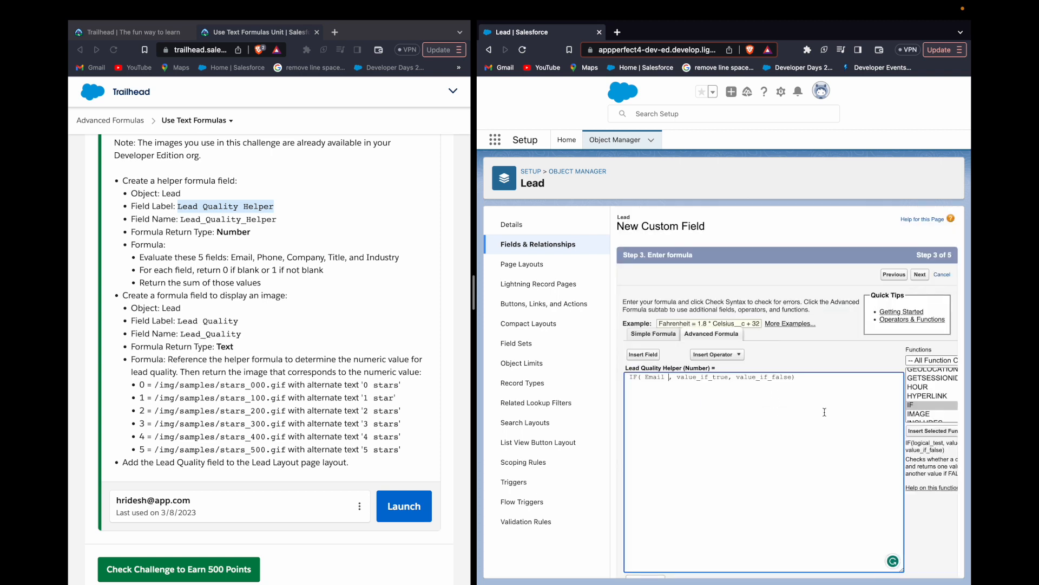
- Set the IF function to return 0 when true and 1 when false
{"action": "double_click", "coordinate": [685, 376]}
{"action": "type", "text": "0"}
{"action": "double_click", "coordinate": [689, 377]}
{"action": "type", "text": "1"}
- Copy the Email IF expression with a plus sign and repeat it to make a sum of five IF expressions
{"action": "left_click", "coordinate": [720, 372]}
{"action": "key", "text": "shift+Left"}
{"action": "key", "text": "shift+Left"}
{"action": "key", "text": "shift+Left"}
{"action": "key", "text": "shift+Left"}
{"action": "key", "text": "shift+Left"}
{"action": "key", "text": "shift+Left"}
{"action": "key", "text": "shift+Left"}
{"action": "key", "text": "shift+Left"}
{"action": "key", "text": "shift+Left"}
{"action": "key", "text": "shift+Left"}
{"action": "key", "text": "shift+Left"}
{"action": "key", "text": "shift+Left"}
{"action": "key", "text": "shift+Left"}
{"action": "key", "text": "shift+Left"}
{"action": "key", "text": "shift+Left"}
{"action": "key", "text": "shift+Left"}
{"action": "key", "text": "shift+Left"}
{"action": "key", "text": "shift+Left"}
{"action": "key", "text": "super+c"}
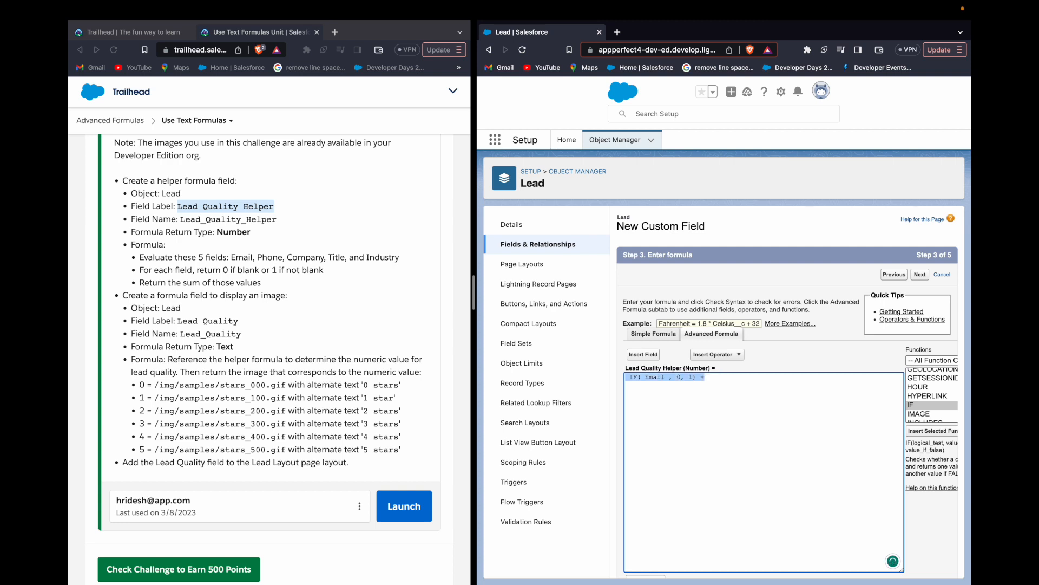
{"action": "key", "text": "Right"}
{"action": "key", "text": "super+v"}
{"action": "key", "text": "super+v"}
{"action": "key", "text": "super+v"}
{"action": "key", "text": "super+v"}
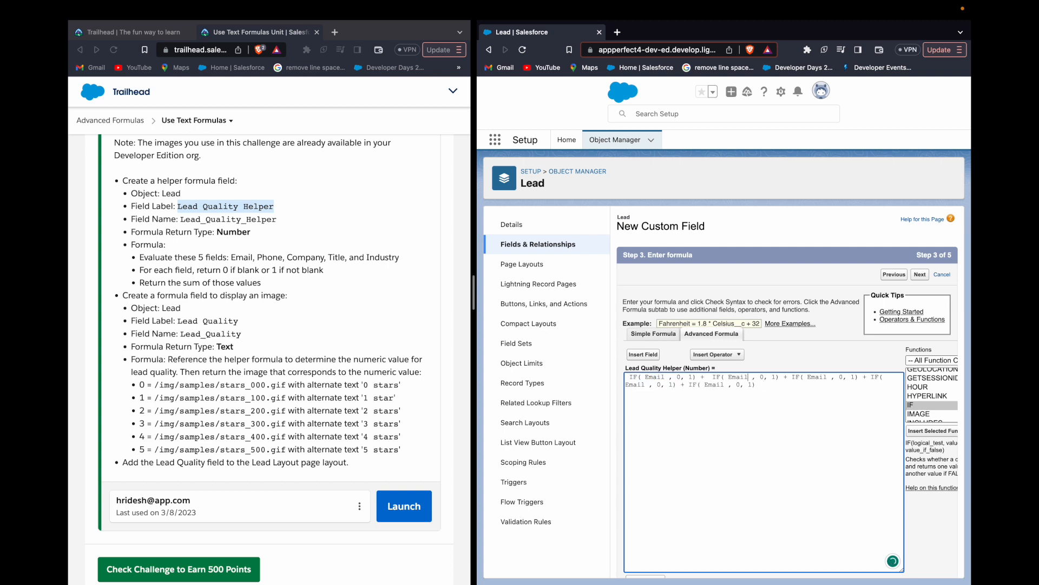
- Replace Email in the second to fifth IF expressions with Phone, Company, Title and Industry respectively
{"action": "double_click", "coordinate": [746, 377]}
{"action": "key", "text": "BackSpace"}
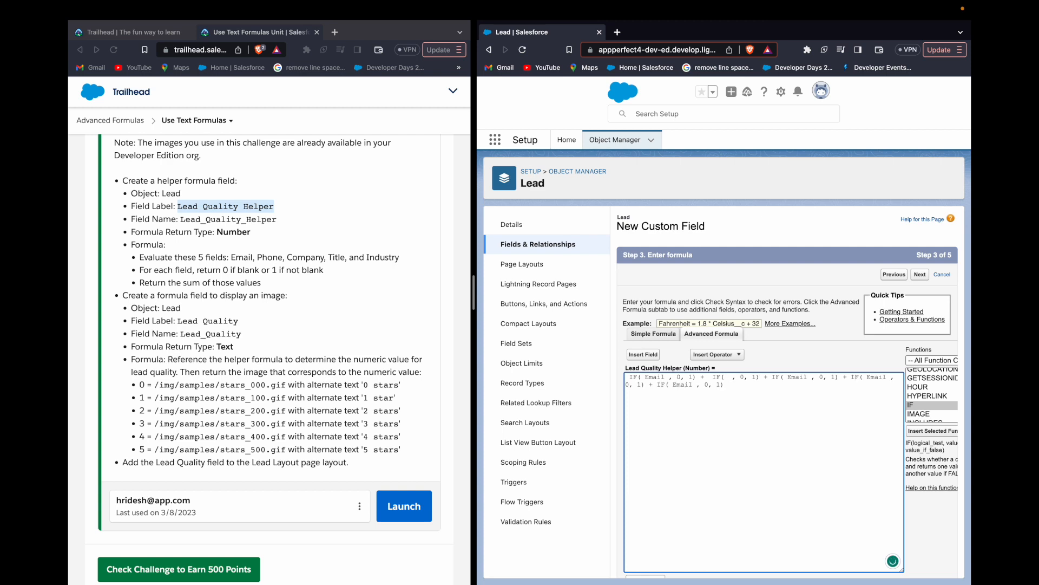
{"action": "type", "text": "Phone"}
{"action": "double_click", "coordinate": [816, 377]}
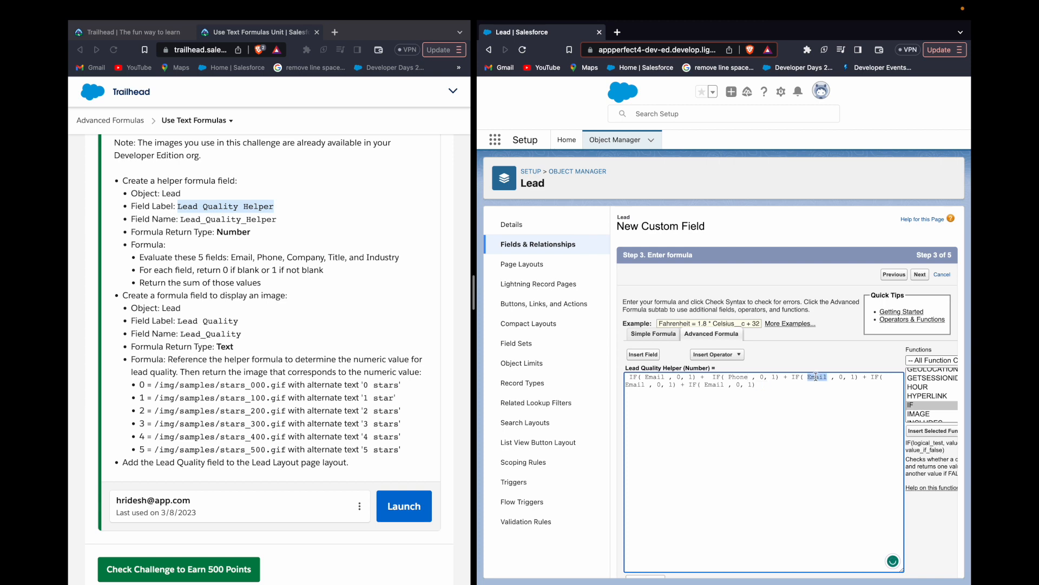
{"action": "type", "text": "Company"}
{"action": "double_click", "coordinate": [635, 385]}
{"action": "type", "text": "Title"}
{"action": "double_click", "coordinate": [713, 384]}
{"action": "type", "text": "Industry"}
- Insert the ISBLANK function in the first IF condition with Email as its expression, removing the extra spaces
{"action": "double_click", "coordinate": [648, 379]}
{"action": "left_click", "coordinate": [643, 377]}
{"action": "scroll", "coordinate": [927, 407], "scroll_direction": "down", "scroll_amount": 2}
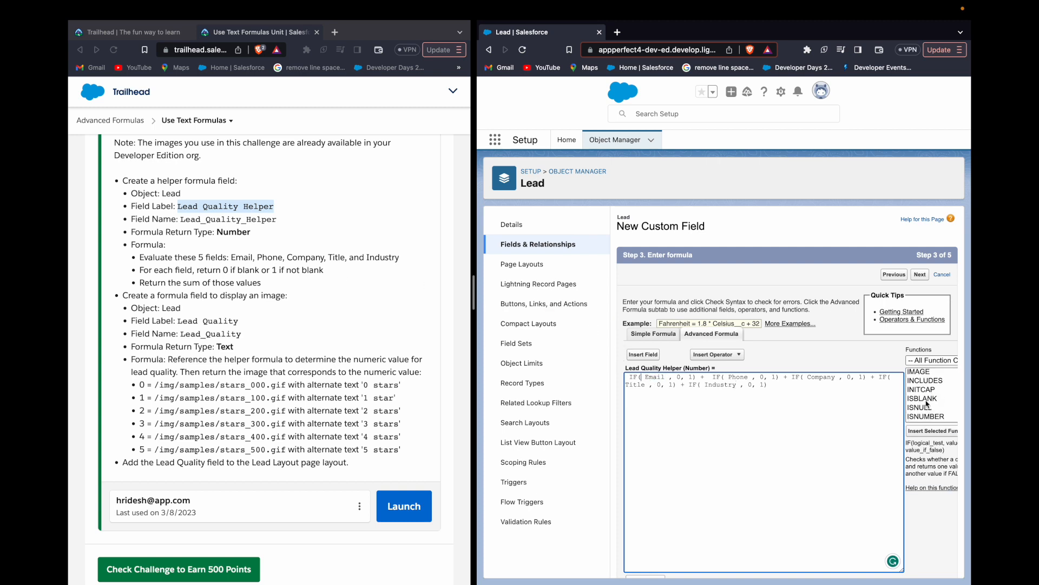
{"action": "left_click", "coordinate": [927, 401]}
{"action": "left_click", "coordinate": [928, 431]}
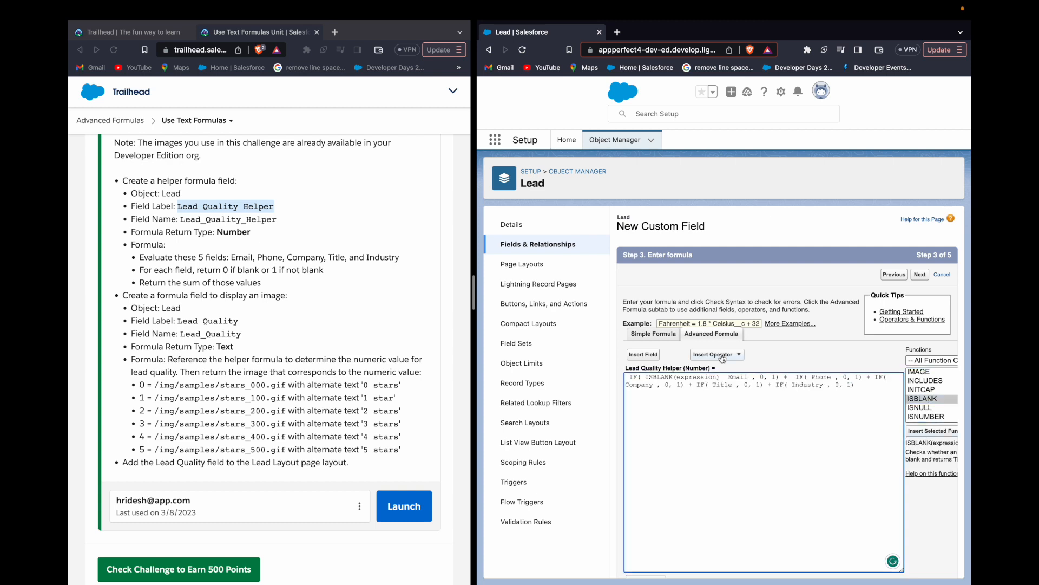
{"action": "double_click", "coordinate": [737, 377]}
{"action": "key", "text": "ctrl+x"}
{"action": "double_click", "coordinate": [694, 377]}
{"action": "key", "text": "ctrl+v"}
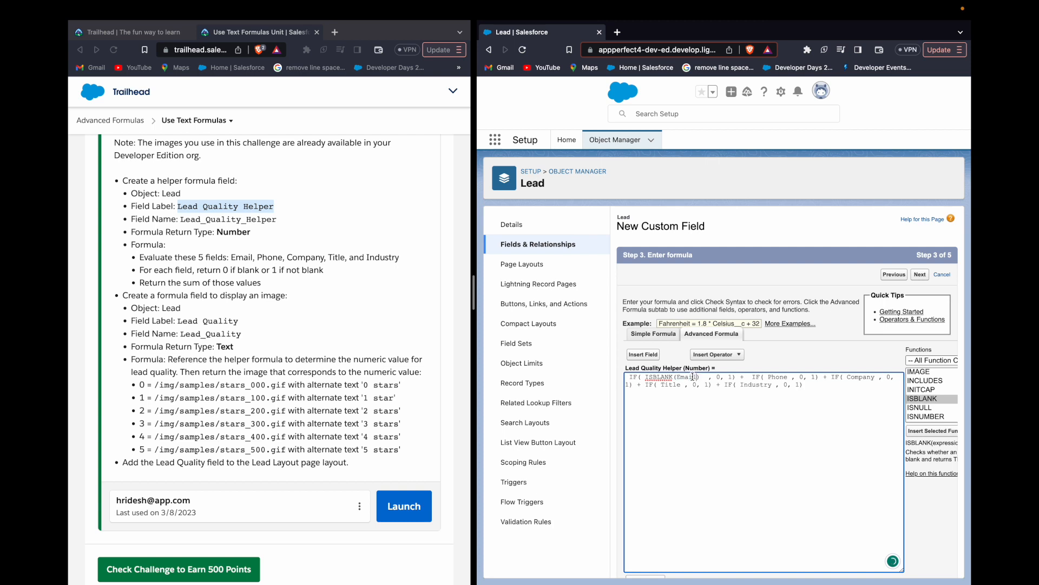
{"action": "left_click", "coordinate": [709, 377]}
{"action": "key", "text": "BackSpace"}
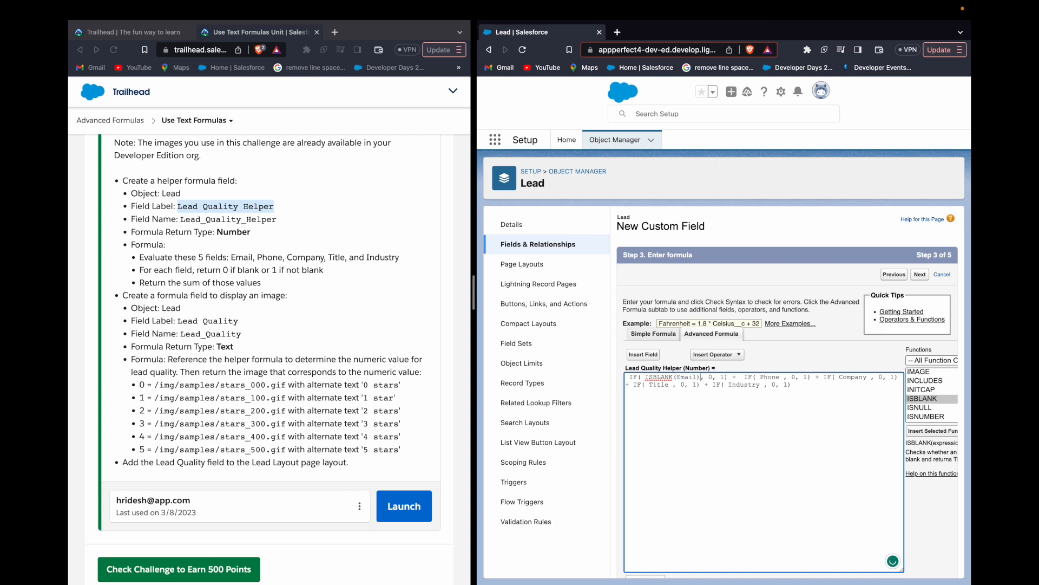
- Wrap Phone in the second IF condition with ISBLANK
{"action": "left_click", "coordinate": [762, 377]}
{"action": "type", "text": "ISBLANK*"}
{"action": "key", "text": "BackSpace"}
{"action": "type", "text": "("}
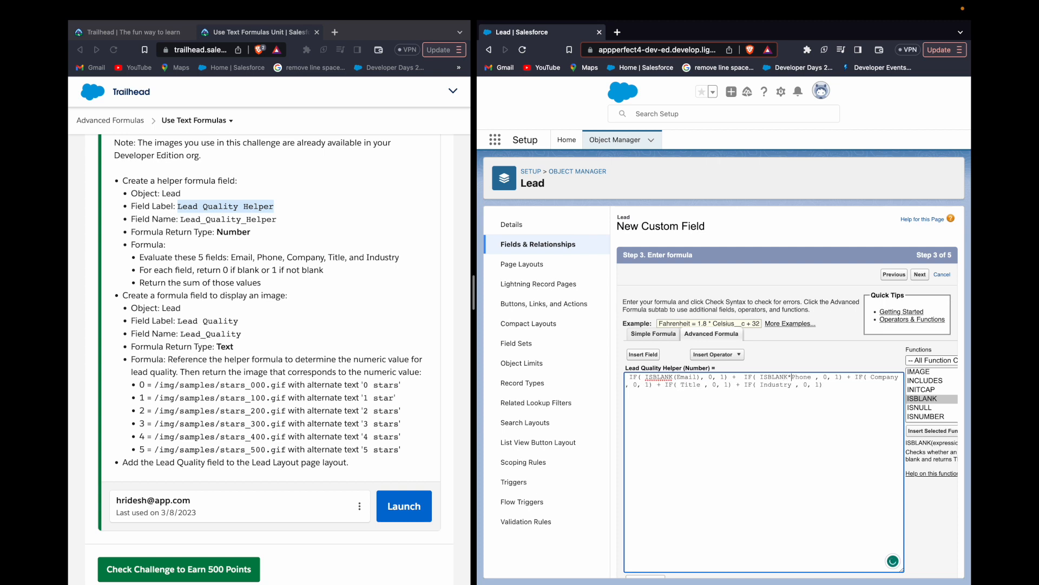
{"action": "type", "text": ")"}
{"action": "type", "text": "ISBLAN"}
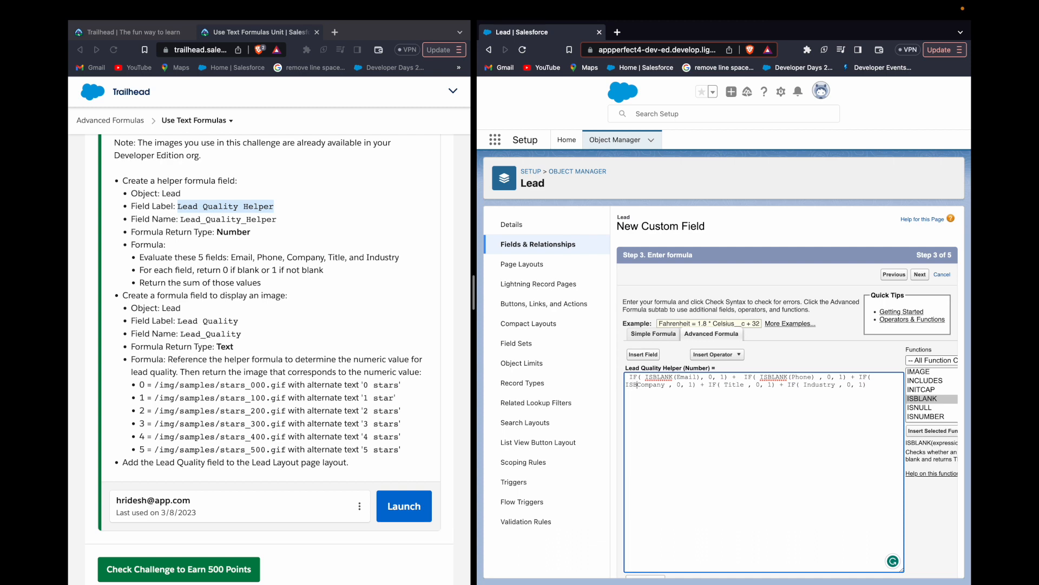
- Wrap Company in the third IF condition with ISBLANK
{"action": "key", "text": "BackSpace"}
{"action": "key", "text": "BackSpace"}
{"action": "type", "text": "NK("}
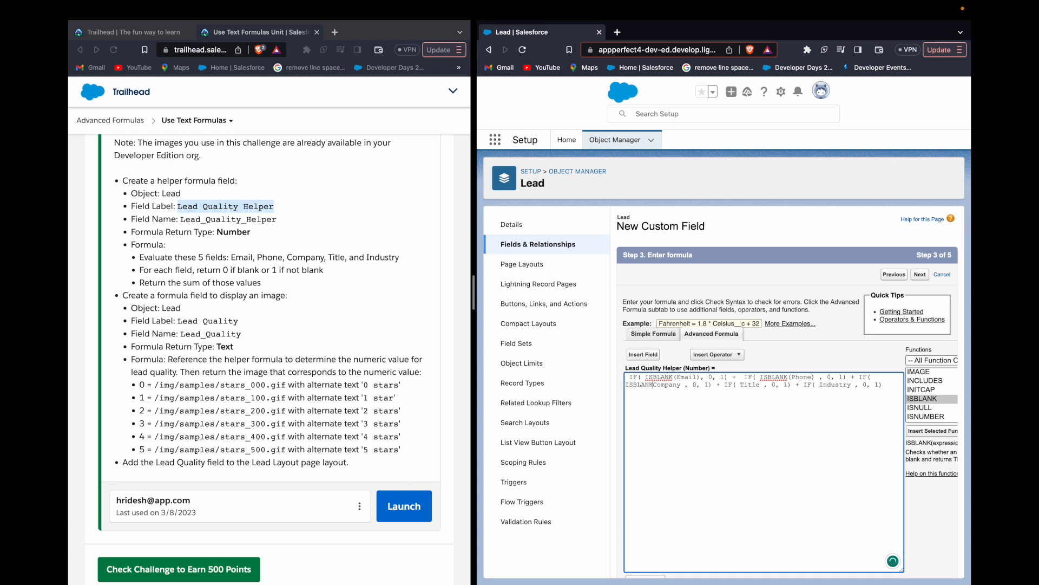
{"action": "type", "text": ")"}
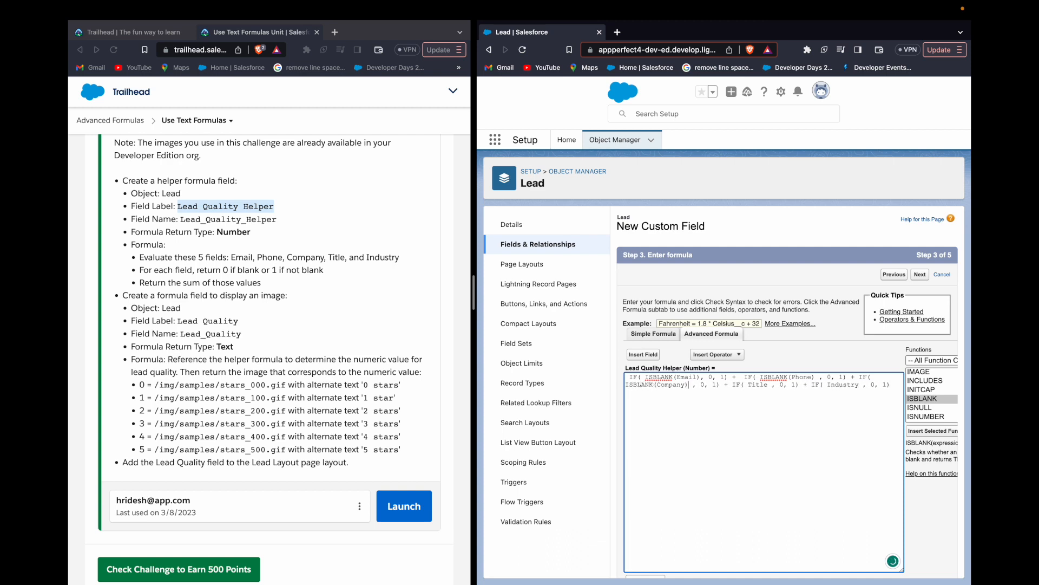
- Remove the bare Title reference from the fourth IF condition in the Lead Quality Helper formula
{"action": "key", "text": "Right"}
{"action": "key", "text": "Right"}
{"action": "key", "text": "Right"}
{"action": "double_click", "coordinate": [758, 385]}
{"action": "key", "text": "Delete"}
{"action": "key", "text": "BackSpace"}
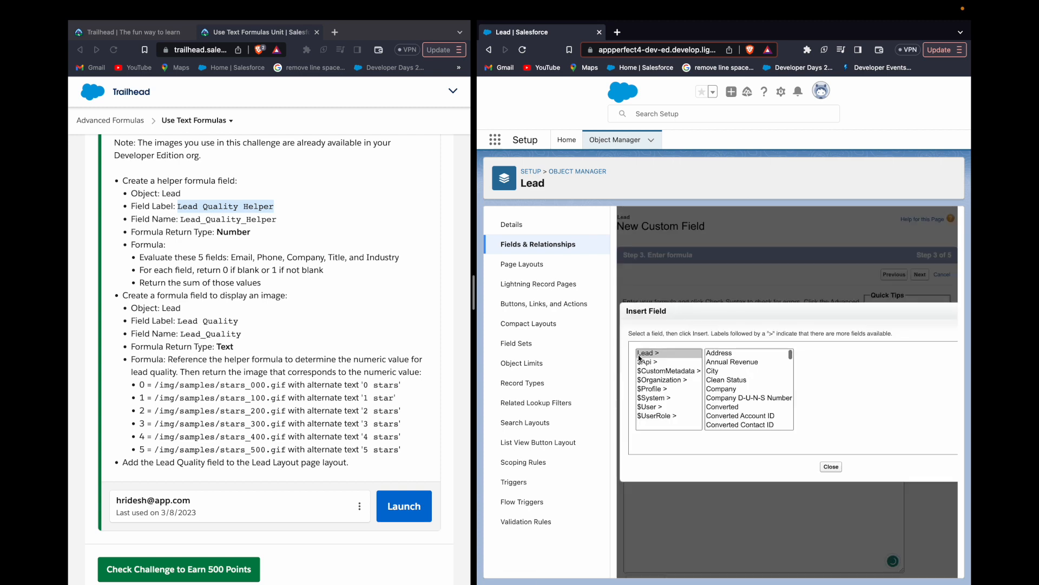
{"action": "left_click", "coordinate": [642, 355]}
{"action": "scroll", "coordinate": [747, 406], "scroll_direction": "down", "scroll_amount": 5}
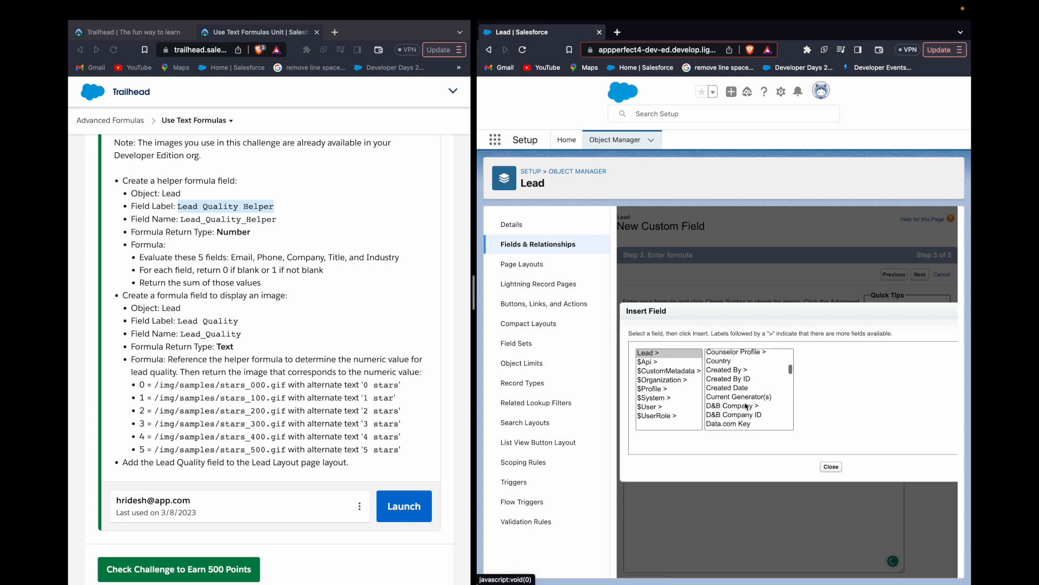
{"action": "left_click", "coordinate": [831, 466]}
- Enter ISBLANK(Title) as the condition of the fourth IF expression
{"action": "left_click", "coordinate": [748, 385]}
{"action": "type", "text": "ISBLANK(Company) , 0, 1) + IF( ISBLAN, 0, 1) + IF( Industry , 0, 1"}
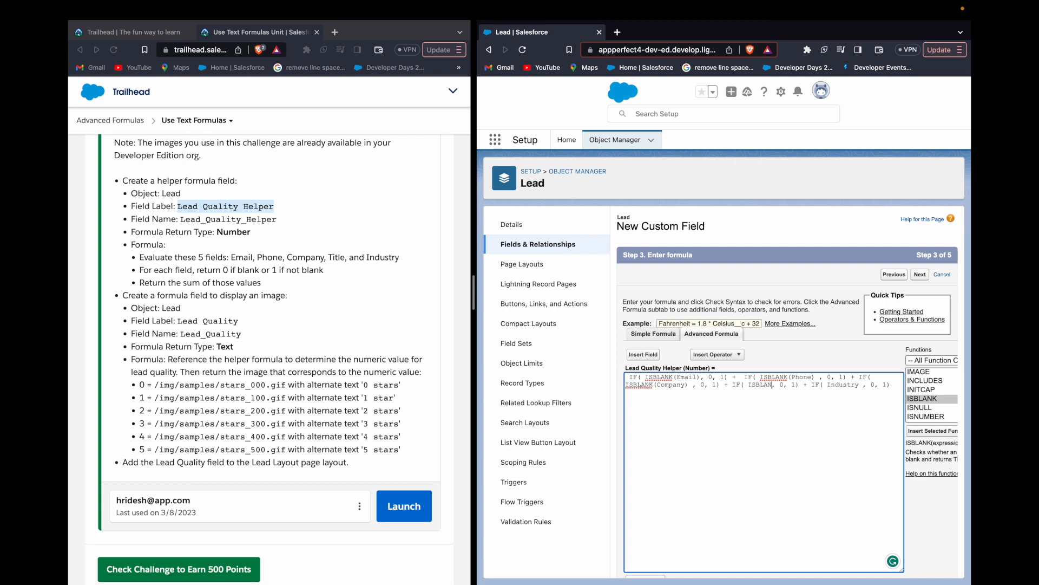
{"action": "type", "text": "*T"}
{"action": "type", "text": "i"}
{"action": "type", "text": "tle"}
{"action": "type", "text": ")"}
- Wrap Industry in the fifth IF condition with ISBLACNK and check the formula's syntax
{"action": "type", "text": "ISBLACNK"}
{"action": "type", "text": "("}
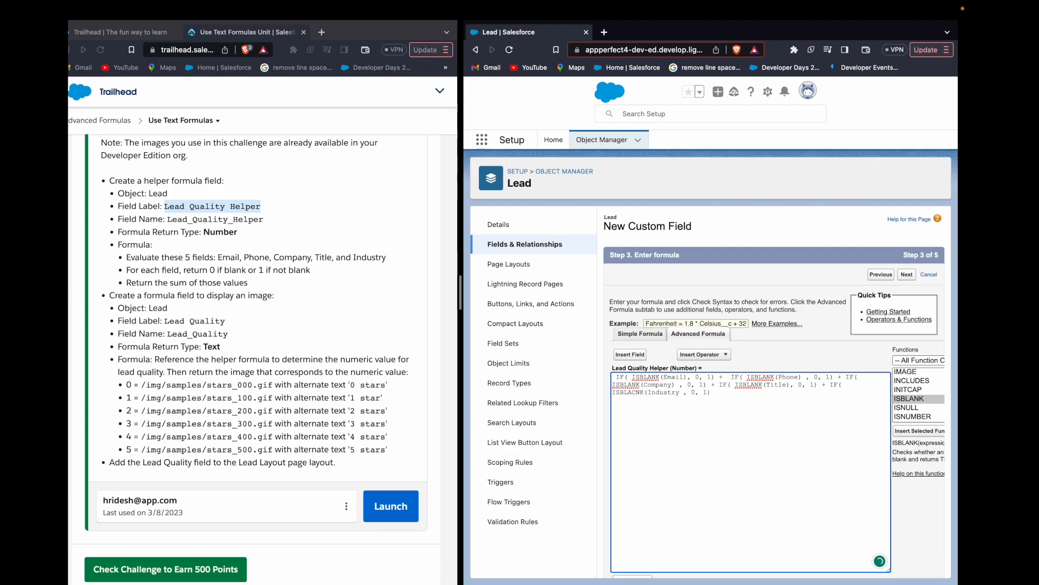
{"action": "key", "text": "ctrl+Left"}
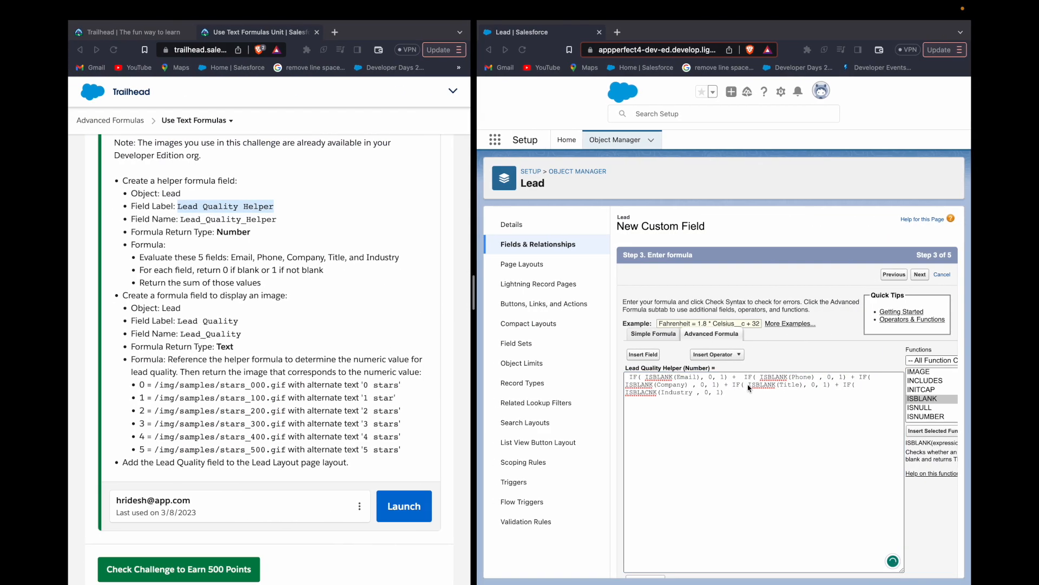
{"action": "key", "text": "alt+Right"}
{"action": "type", "text": ")"}
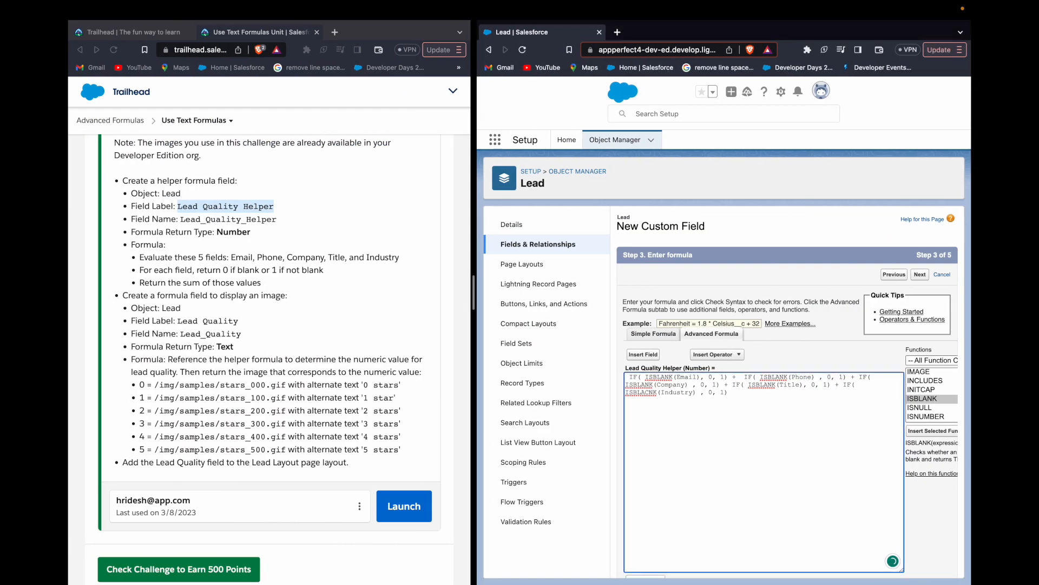
{"action": "scroll", "coordinate": [707, 519], "scroll_direction": "down", "scroll_amount": 3}
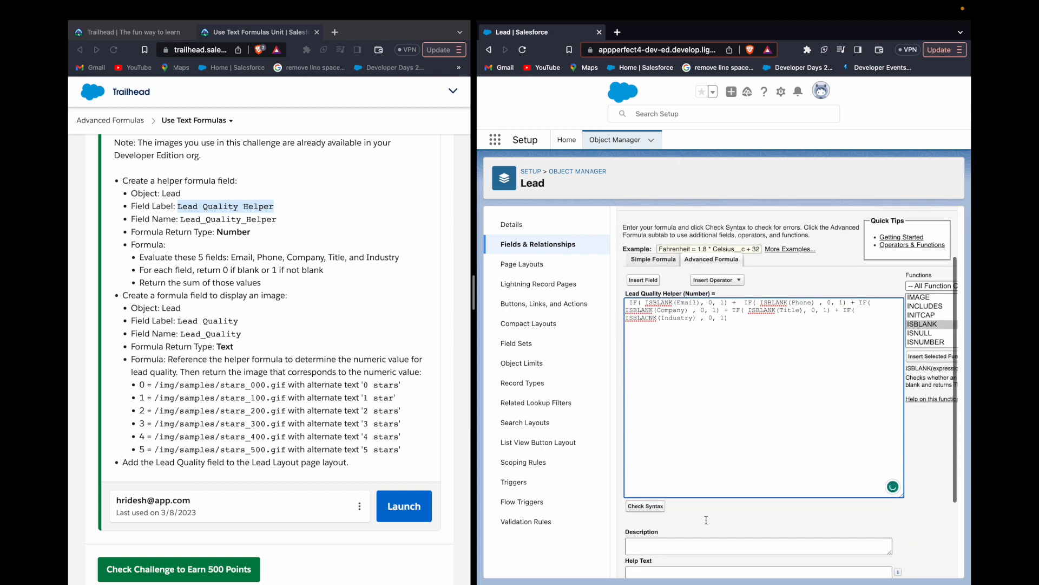
{"action": "left_click", "coordinate": [645, 459]}
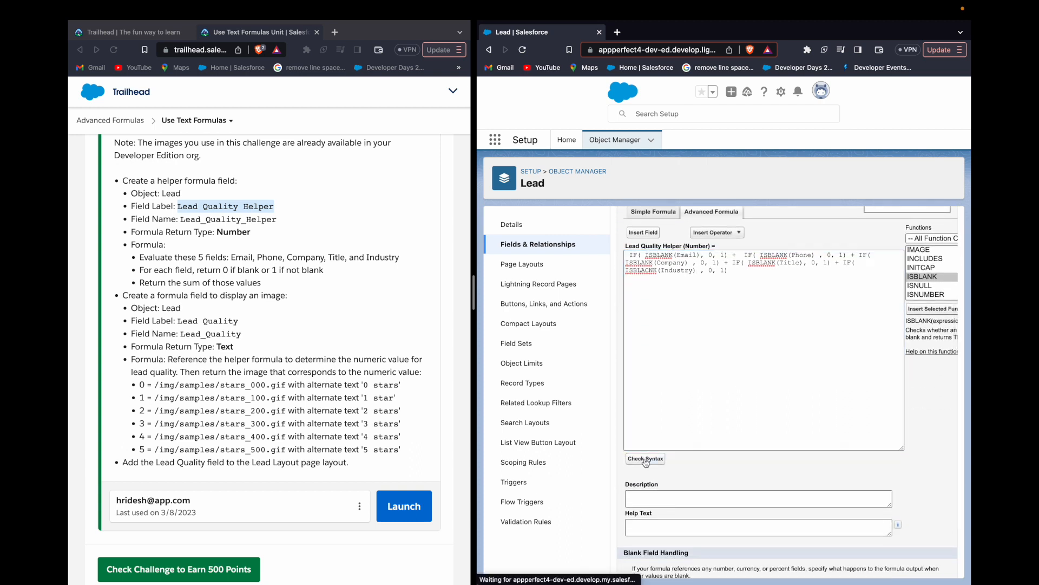
{"action": "scroll", "coordinate": [696, 375], "scroll_direction": "down", "scroll_amount": 1}
{"action": "left_click", "coordinate": [696, 375]}
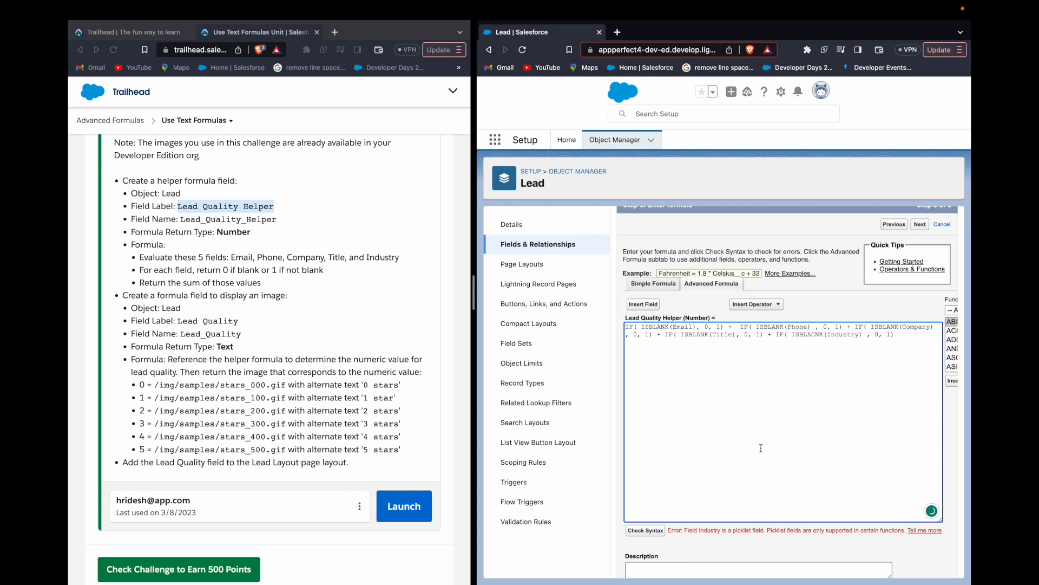
- Try to replace ISBLANK around Title with ISPICKVAL and an empty string, then undo the edit
{"action": "double_click", "coordinate": [700, 334]}
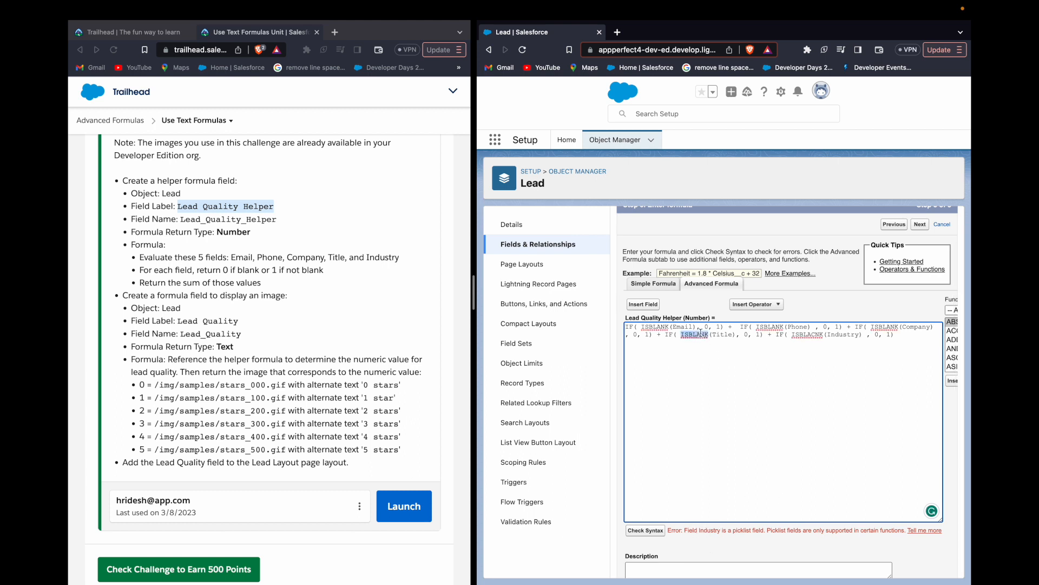
{"action": "type", "text": "ISPICKVAL(Title"}
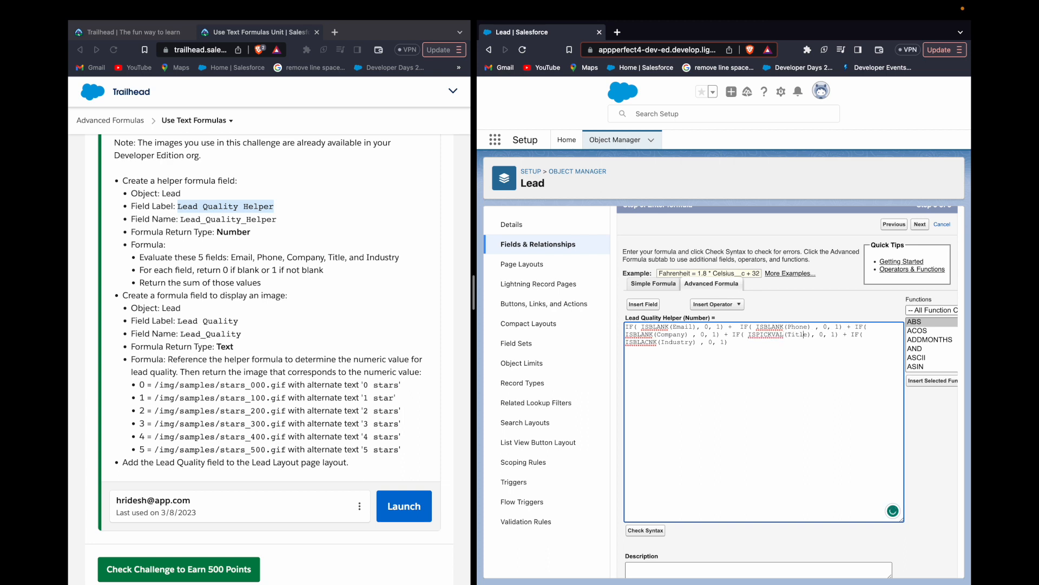
{"action": "type", "text": ", \"\""}
{"action": "key", "text": "super+z"}
{"action": "key", "text": "super+z"}
- Change the fifth IF condition to ISPICKVAL(Industry, "") and check the formula's syntax
{"action": "key", "text": "Down"}
{"action": "key", "text": "Left"}
{"action": "key", "text": "alt+shift+Left"}
{"action": "key", "text": "BackSpace"}
{"action": "type", "text": "ISPICKV"}
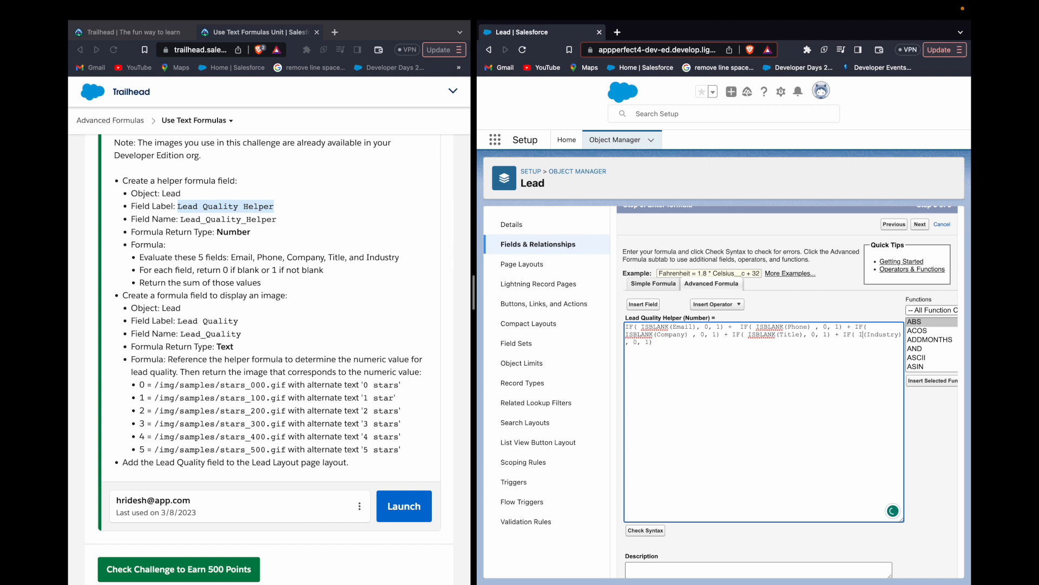
{"action": "type", "text": "AL(Industry"}
{"action": "type", "text": ", 0"}
{"action": "key", "text": "BackSpace"}
{"action": "type", "text": "\"\""}
{"action": "left_click", "coordinate": [649, 532]}
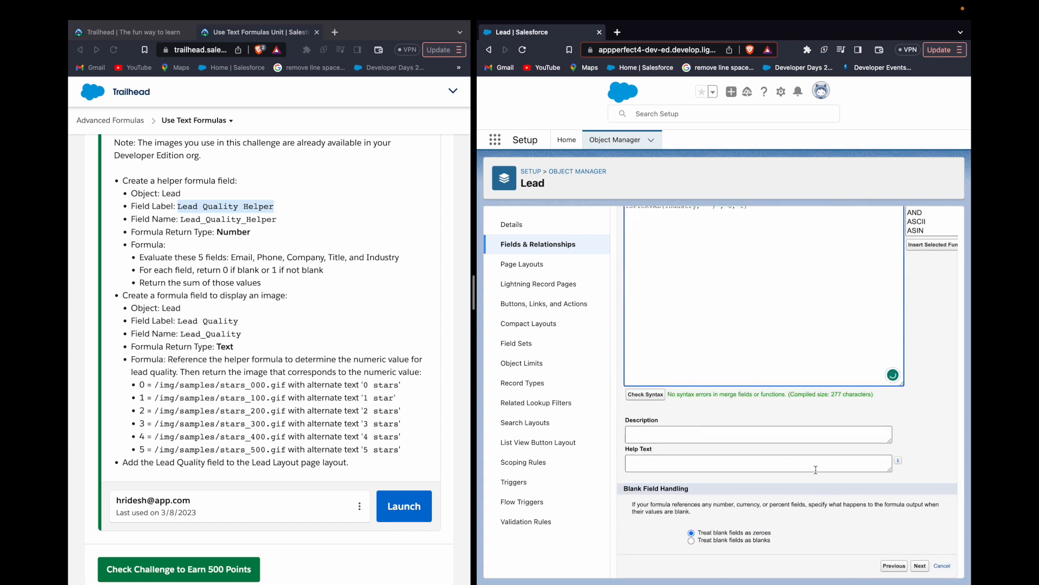
- Accept the default field-level security and page layouts and save the Lead Quality Helper field
{"action": "left_click", "coordinate": [918, 568]}
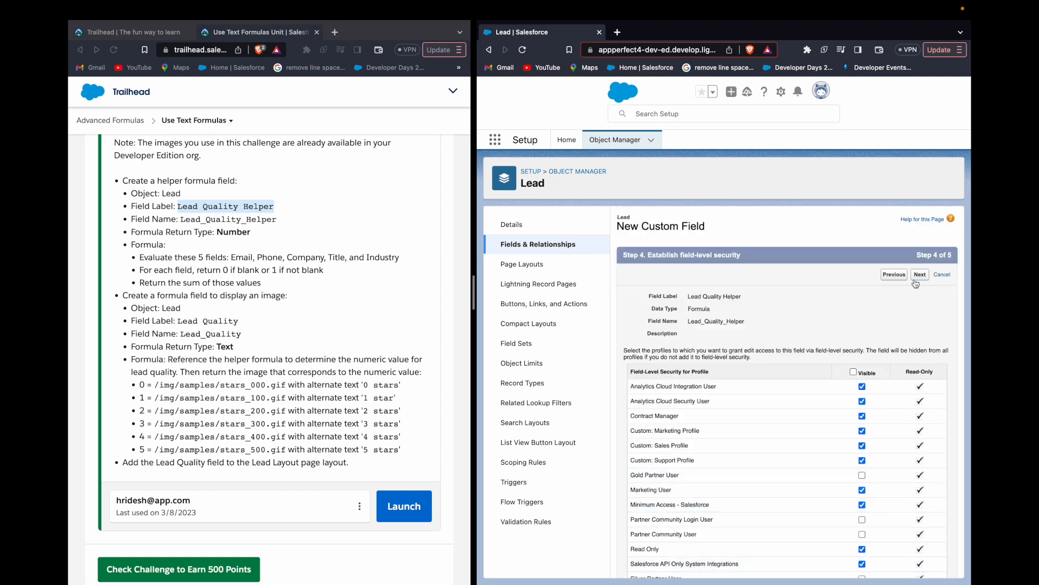
{"action": "left_click", "coordinate": [920, 275]}
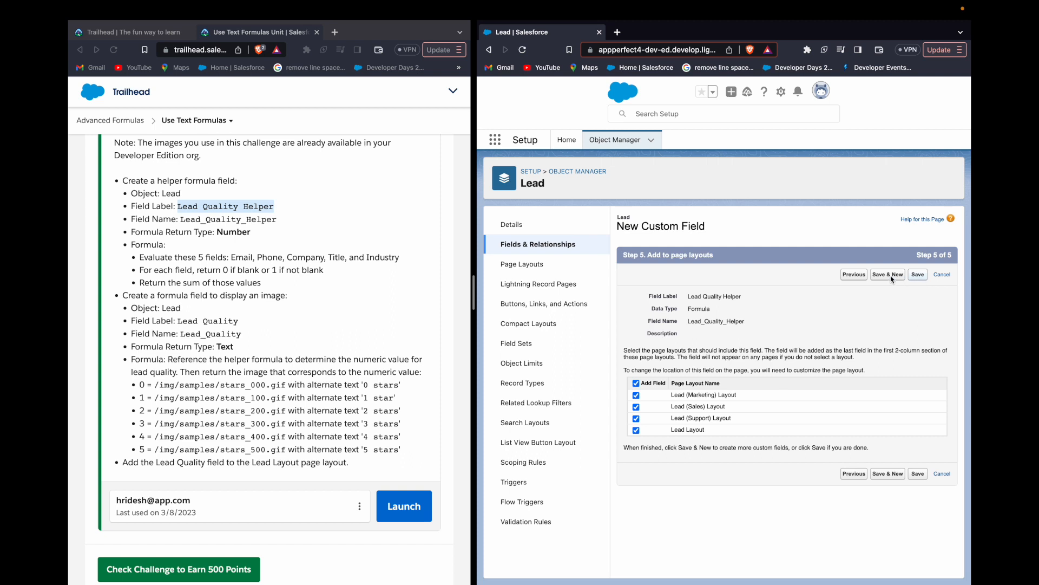
{"action": "left_click", "coordinate": [894, 276]}
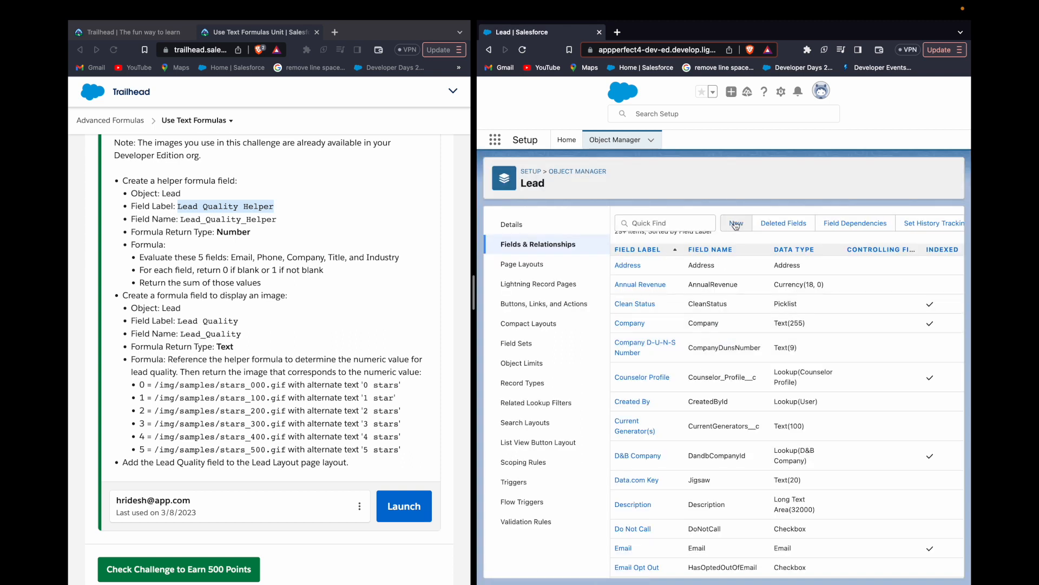
- Start another custom field on Lead with Formula as its data type
{"action": "left_click", "coordinate": [736, 224]}
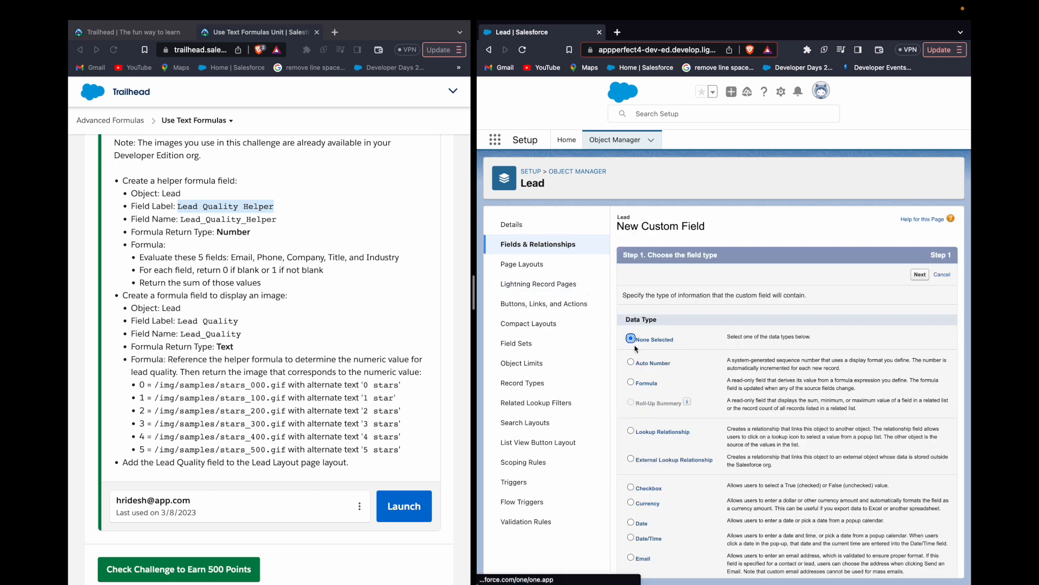
{"action": "left_click", "coordinate": [631, 382]}
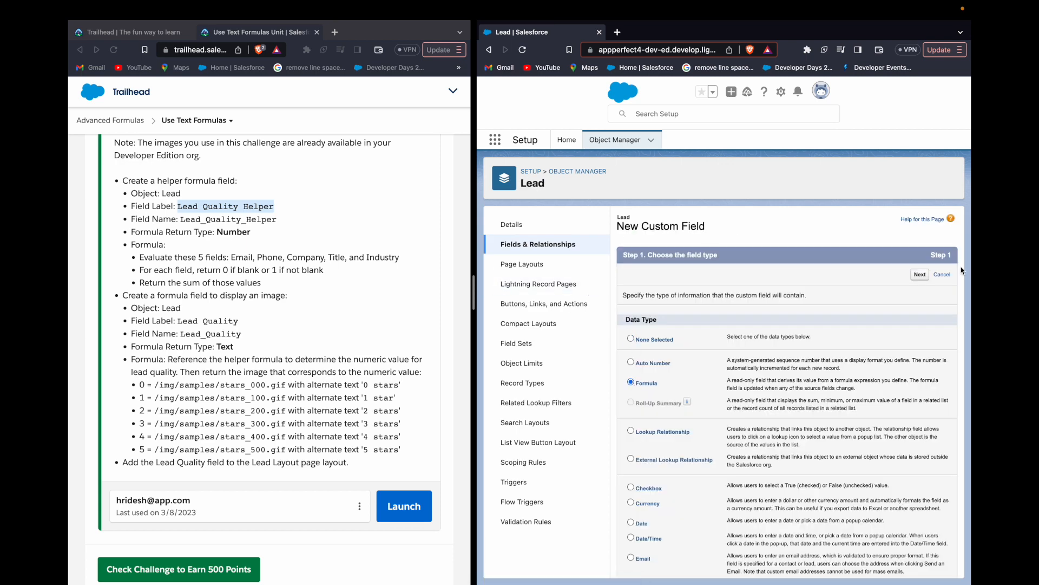
{"action": "left_click", "coordinate": [920, 274]}
- Label the new formula field Lead Quality, copied from the challenge instructions, and set its return type to Text
{"action": "left_click_drag", "start_coordinate": [178, 321], "coordinate": [229, 321]}
{"action": "key", "text": "super+c"}
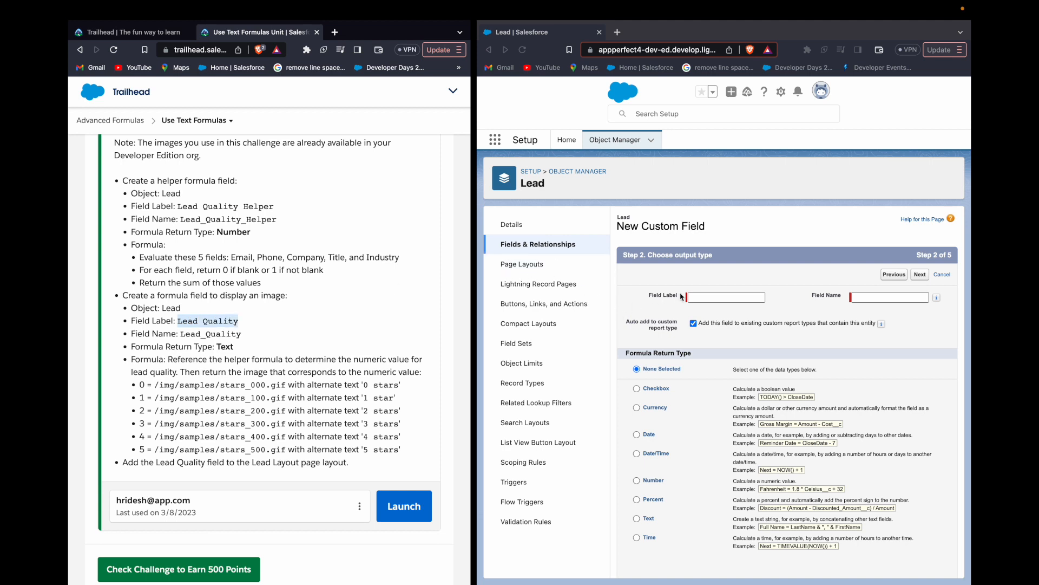
{"action": "left_click", "coordinate": [702, 299]}
{"action": "key", "text": "super+v"}
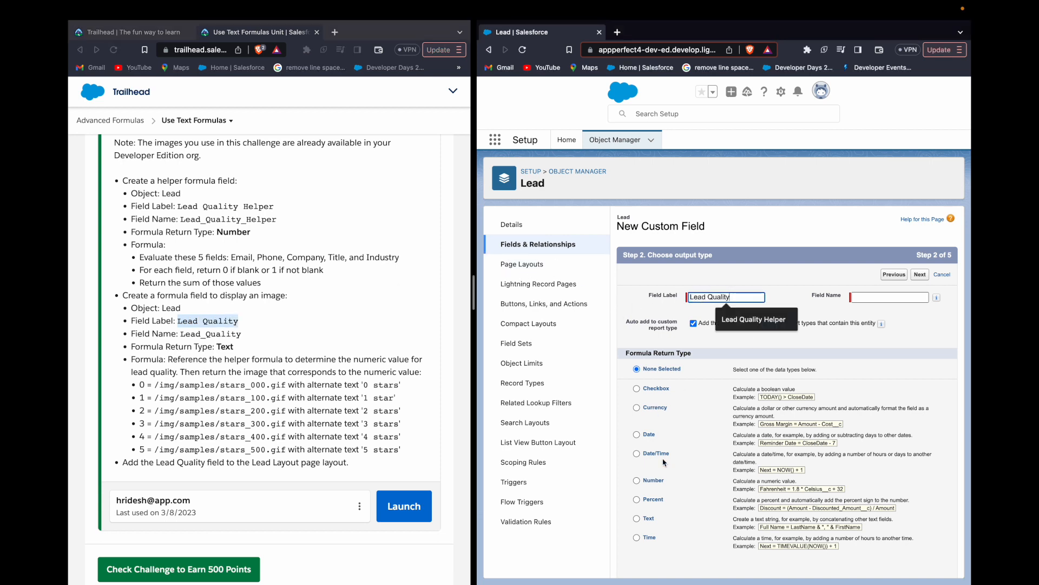
{"action": "left_click", "coordinate": [675, 485]}
{"action": "left_click", "coordinate": [637, 519]}
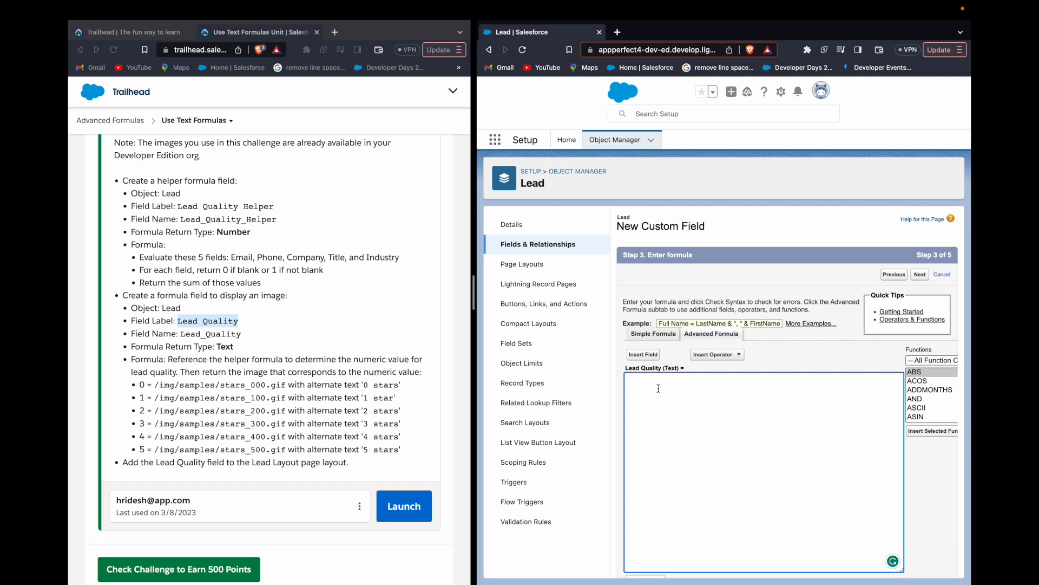
- Insert the CASE function into the empty Lead Quality formula
{"action": "scroll", "coordinate": [318, 373], "scroll_direction": "down", "scroll_amount": 1}
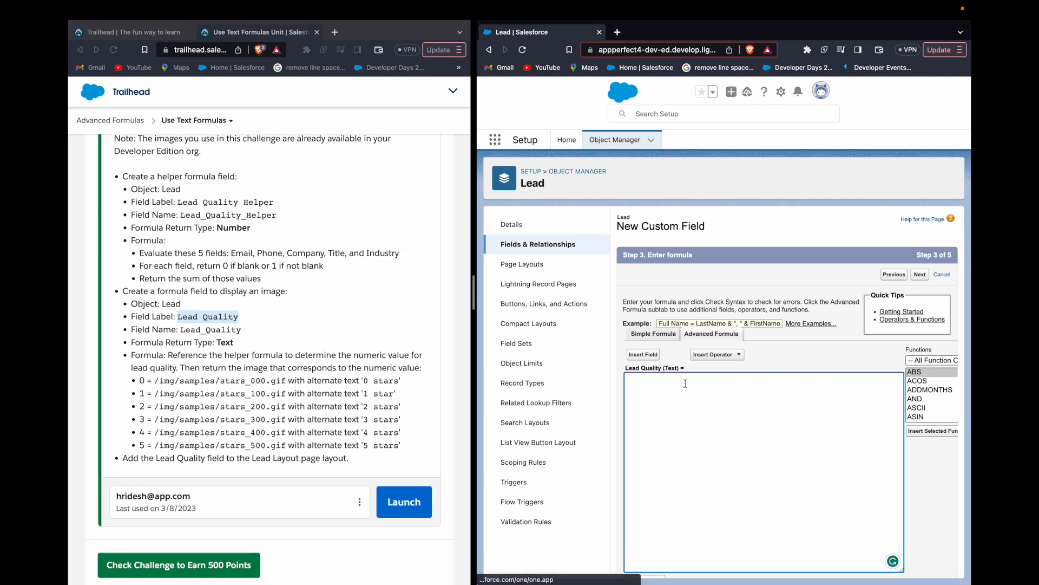
{"action": "scroll", "coordinate": [924, 403], "scroll_direction": "down", "scroll_amount": 3}
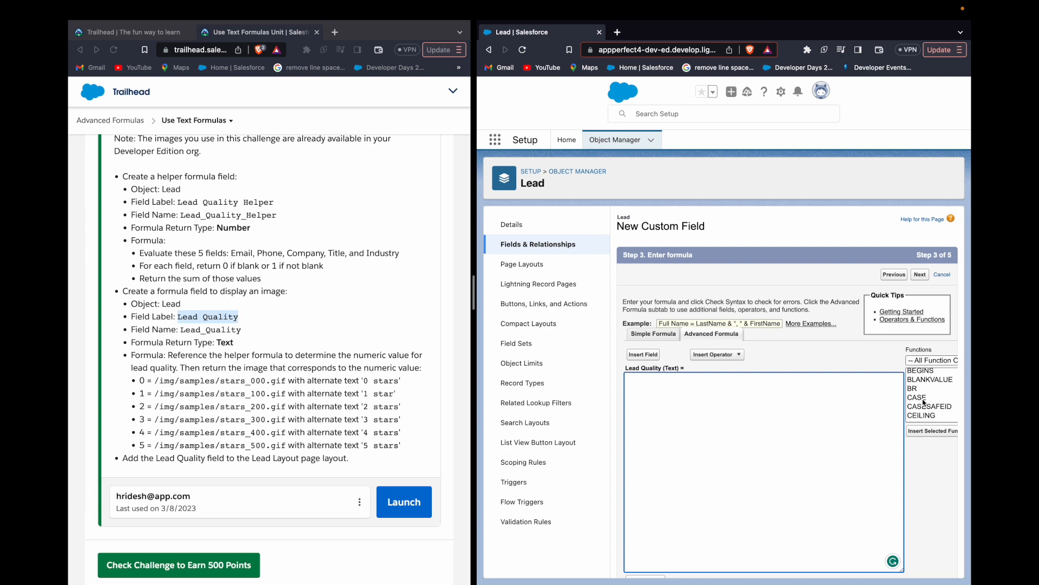
{"action": "left_click", "coordinate": [924, 402]}
{"action": "left_click", "coordinate": [932, 431]}
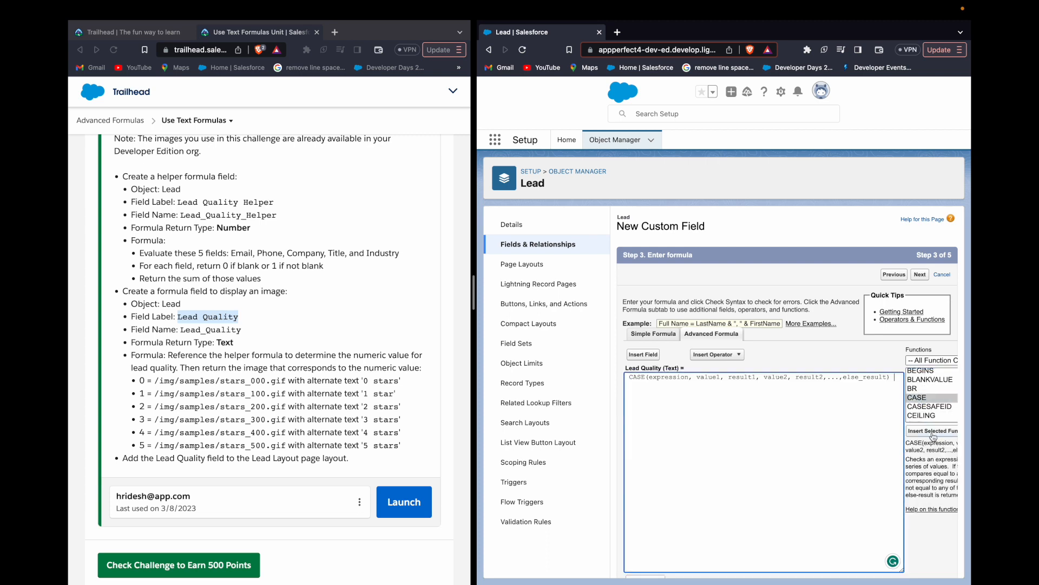
- Replace the expression argument of CASE with the Lead Quality Helper field, Lead_Quality_Helper__c
{"action": "double_click", "coordinate": [669, 377]}
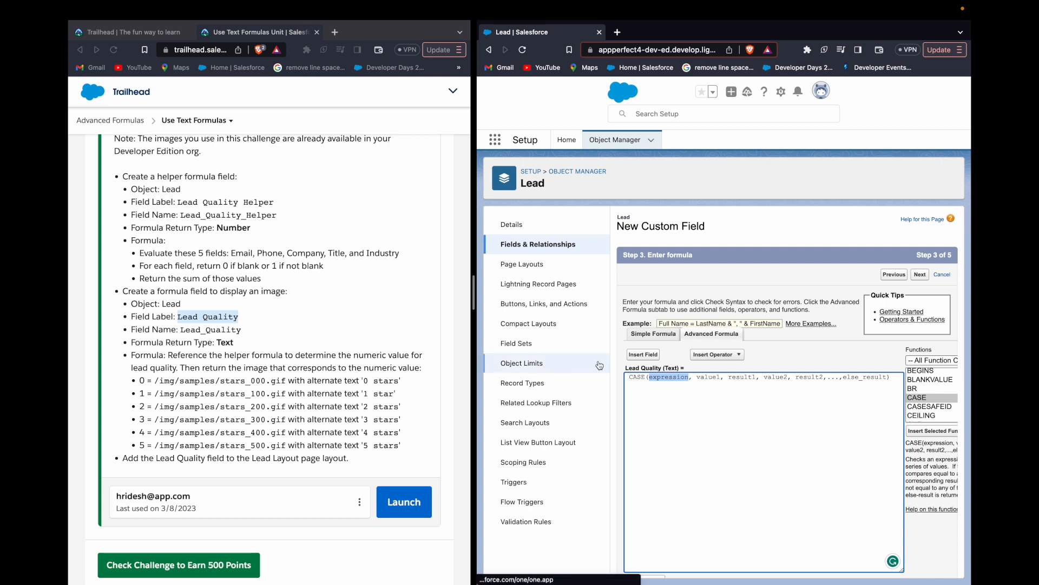
{"action": "type", "text": "Lead"}
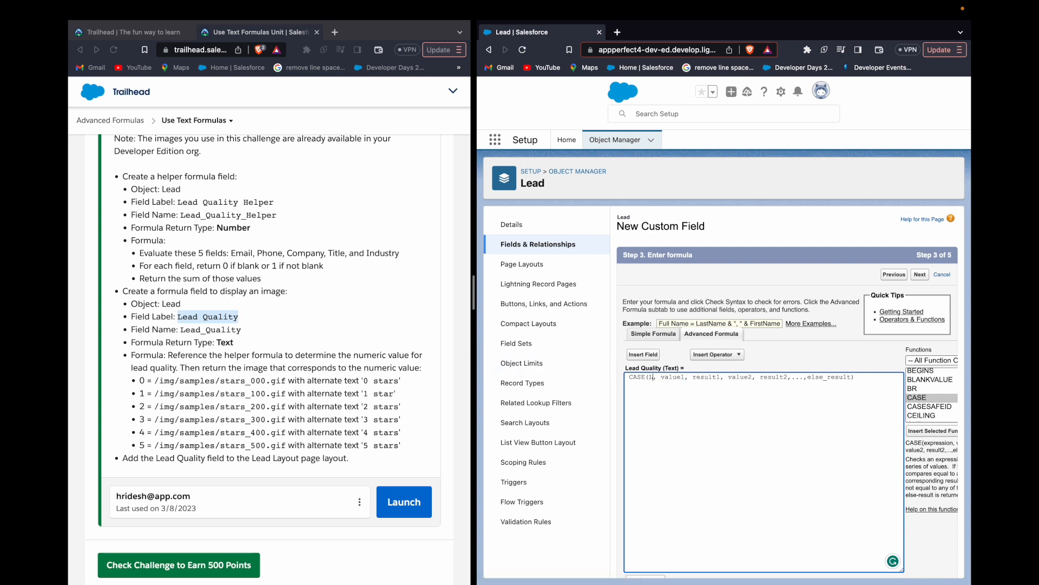
{"action": "key", "text": "BackSpace"}
{"action": "key", "text": "BackSpace"}
{"action": "key", "text": "BackSpace"}
{"action": "key", "text": "BackSpace"}
{"action": "left_click", "coordinate": [643, 355]}
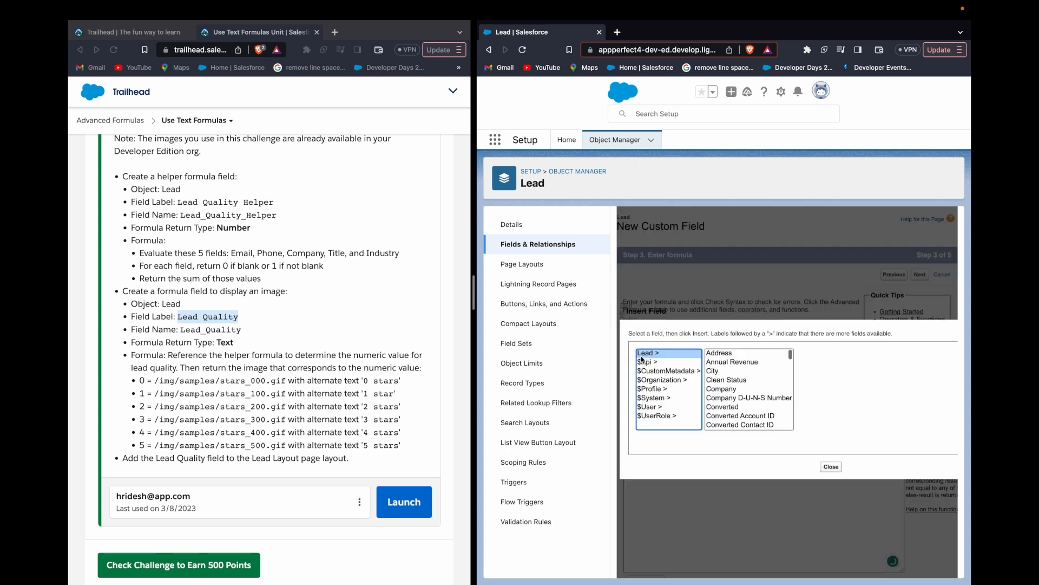
{"action": "scroll", "coordinate": [730, 390], "scroll_direction": "down", "scroll_amount": 2}
{"action": "scroll", "coordinate": [729, 389], "scroll_direction": "down", "scroll_amount": 5}
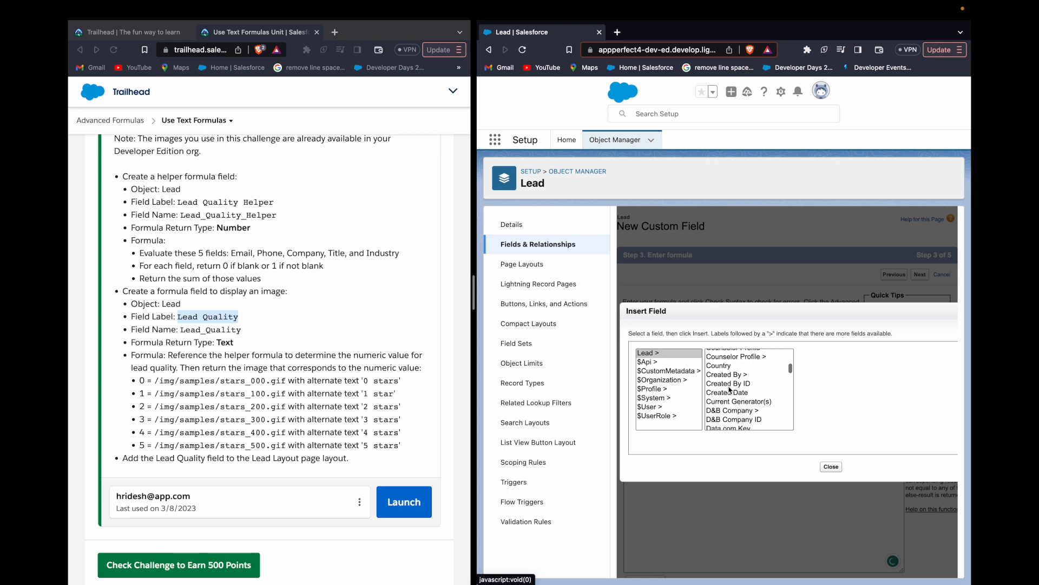
{"action": "scroll", "coordinate": [729, 389], "scroll_direction": "down", "scroll_amount": 2}
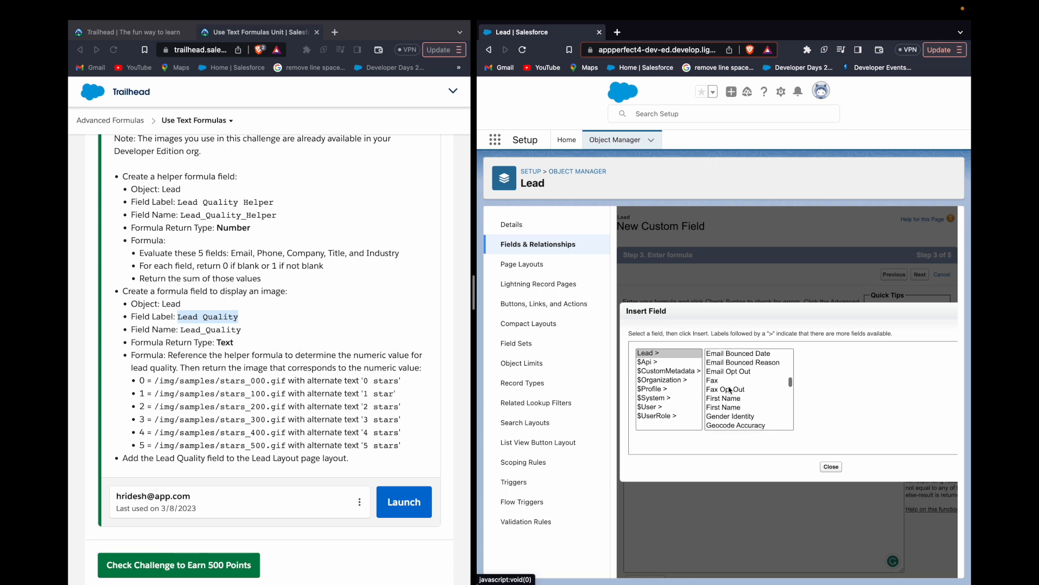
{"action": "scroll", "coordinate": [730, 390], "scroll_direction": "down", "scroll_amount": 5}
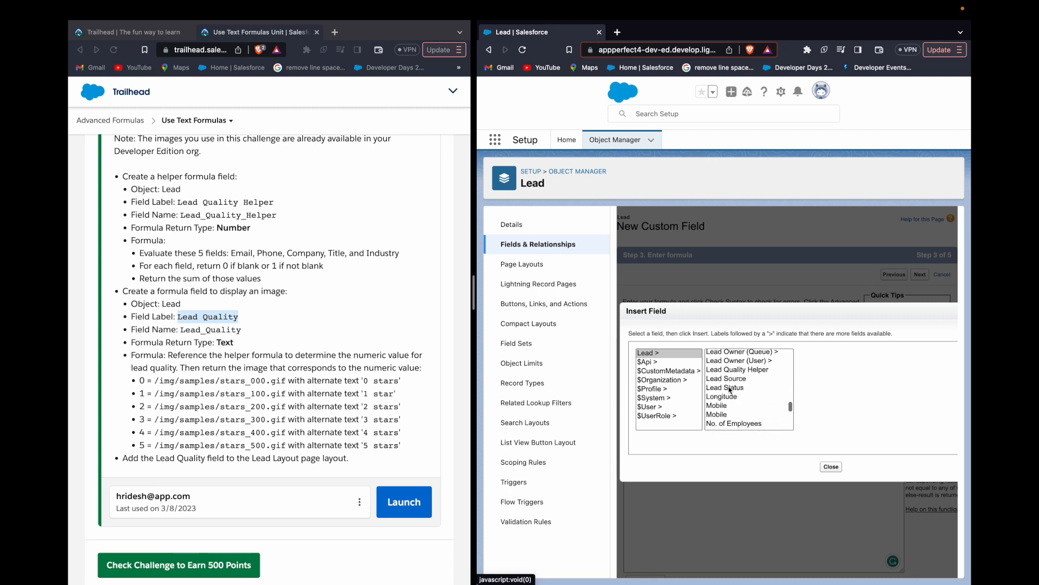
{"action": "left_click", "coordinate": [734, 371]}
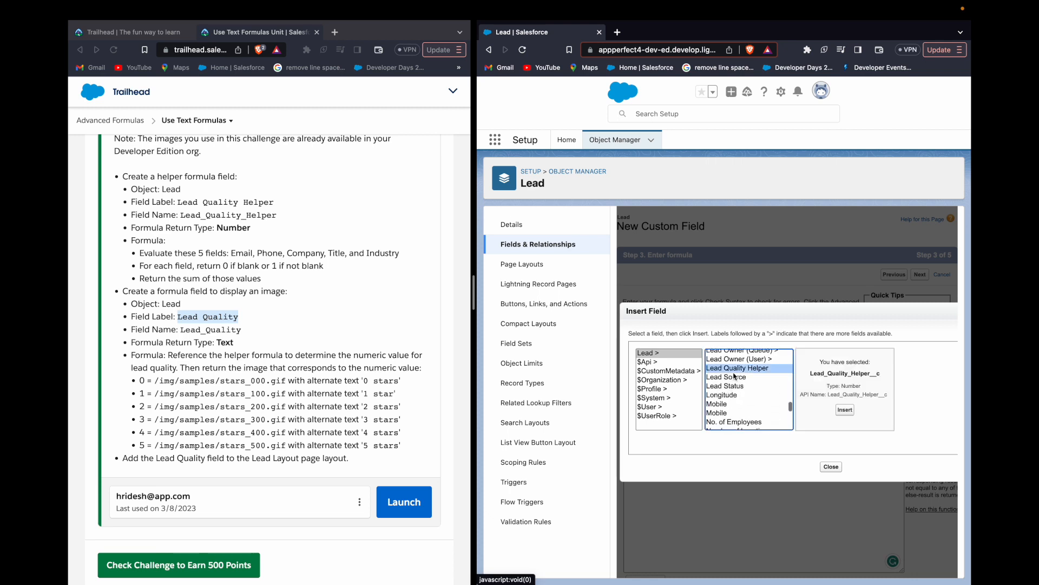
{"action": "left_click", "coordinate": [845, 410]}
- Replace the value1 argument of CASE with 0
{"action": "double_click", "coordinate": [767, 378]}
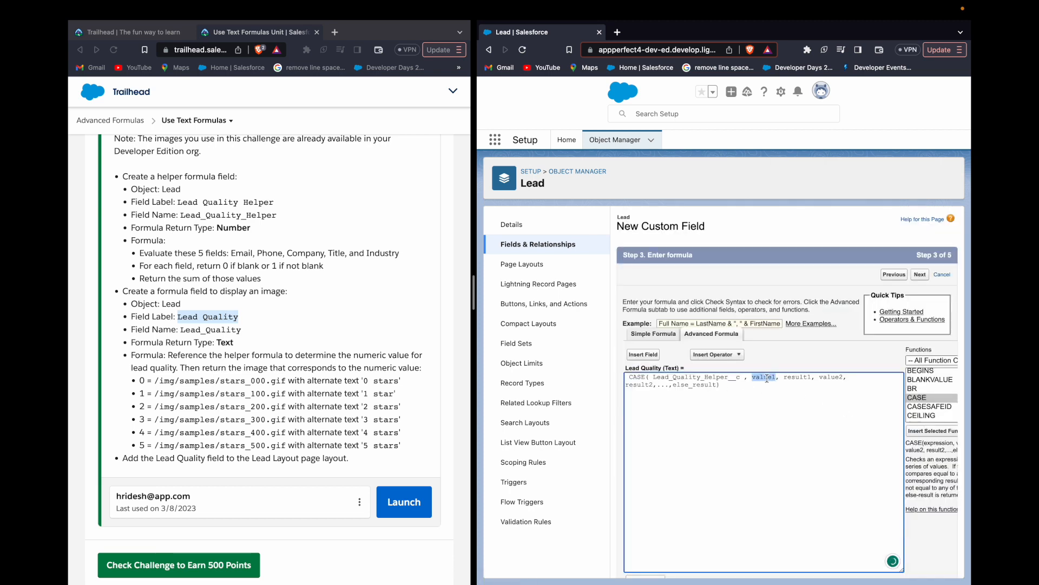
{"action": "key", "text": "Return"}
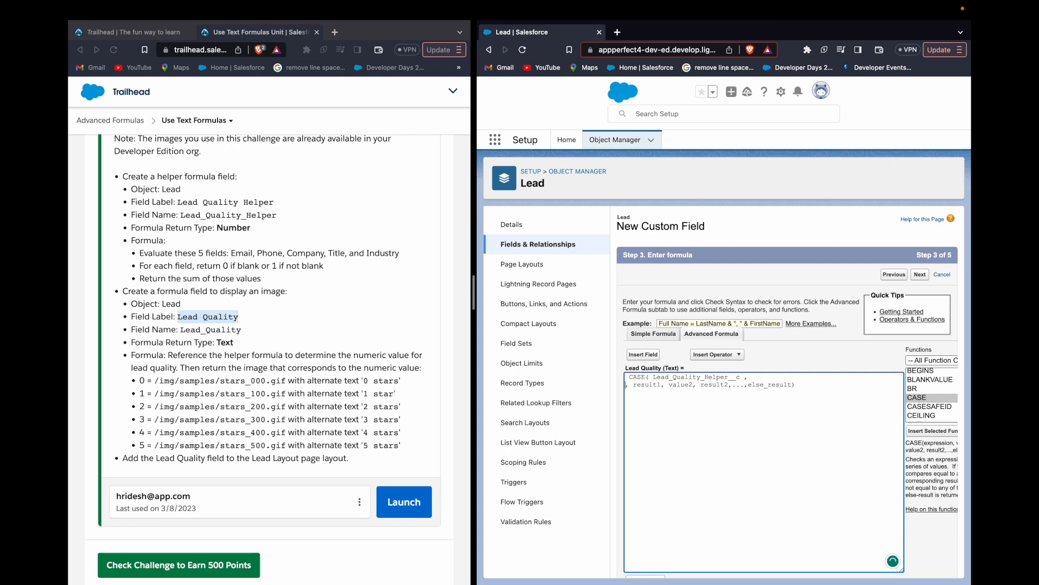
{"action": "key", "text": "BackSpace"}
{"action": "type", "text": "IF"}
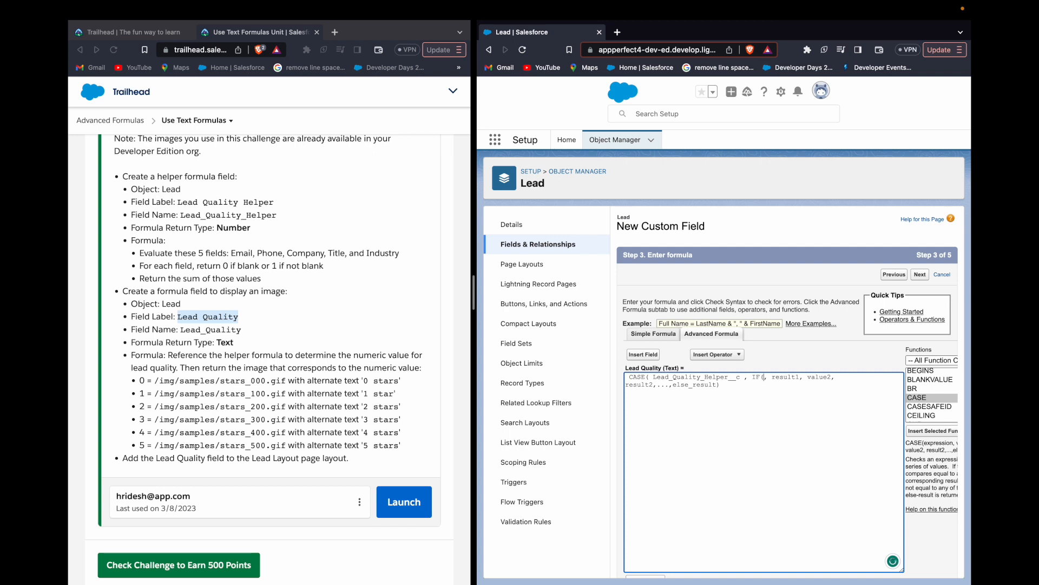
{"action": "type", "text": "("}
{"action": "key", "text": "BackSpace"}
{"action": "key", "text": "BackSpace"}
{"action": "key", "text": "BackSpace"}
{"action": "type", "text": "0"}
- Split the CASE arguments so that the 0, result1 pair and the value2 arguments each begin on their own line
{"action": "key", "text": "alt+shift+Right"}
{"action": "key", "text": "Left"}
{"action": "key", "text": "Left"}
{"action": "key", "text": "Return"}
{"action": "key", "text": "Return"}
{"action": "key", "text": "Right"}
{"action": "key", "text": "Right"}
{"action": "key", "text": "Right"}
{"action": "key", "text": "Right"}
{"action": "key", "text": "Right"}
{"action": "key", "text": "Right"}
{"action": "key", "text": "Right"}
{"action": "key", "text": "Right"}
{"action": "key", "text": "Right"}
{"action": "key", "text": "Right"}
{"action": "key", "text": "Right"}
{"action": "key", "text": "Right"}
{"action": "key", "text": "Right"}
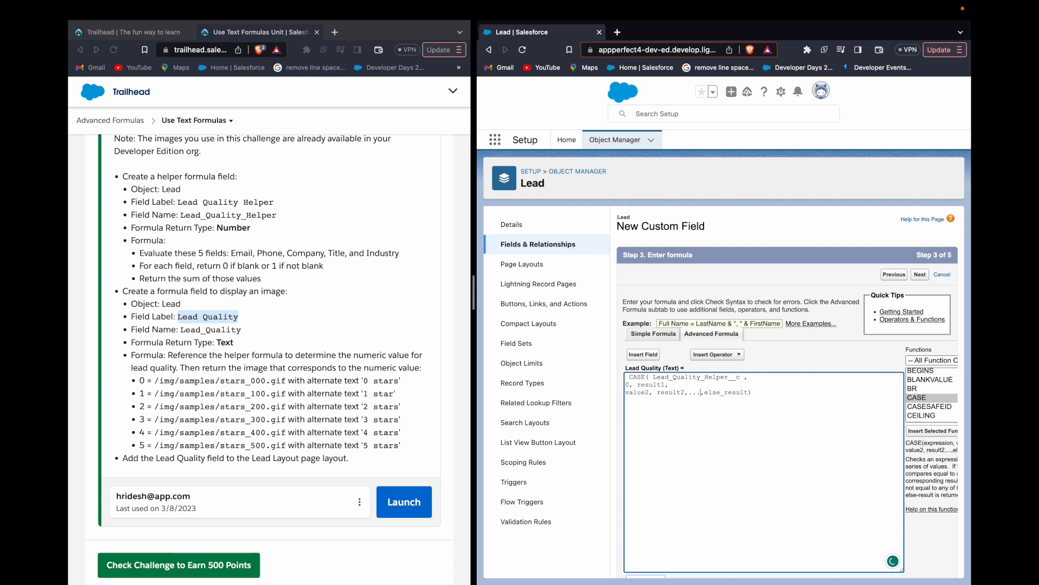
- Remove the ellipsis before else_result, move else_result onto its own line, and replace the value2 argument of CASE with 1
{"action": "key", "text": "shift+Left"}
{"action": "key", "text": "shift+Left"}
{"action": "key", "text": "shift+Left"}
{"action": "key", "text": "shift+Left"}
{"action": "key", "text": "BackSpace"}
{"action": "key", "text": "Return"}
- Add separate CASE lines for the values 2, 3, 4 and 5, each with an empty result between commas
{"action": "key", "text": "Return"}
{"action": "key", "text": "alt+shift+Right"}
{"action": "type", "text": "1"}
{"action": "type", "text": "2,"}
{"action": "key", "text": "Return"}
{"action": "type", "text": "3,,"}
{"action": "key", "text": "Return"}
{"action": "type", "text": "4,,"}
{"action": "key", "text": "Return"}
{"action": "type", "text": "5"}
{"action": "key", "text": "Return"}
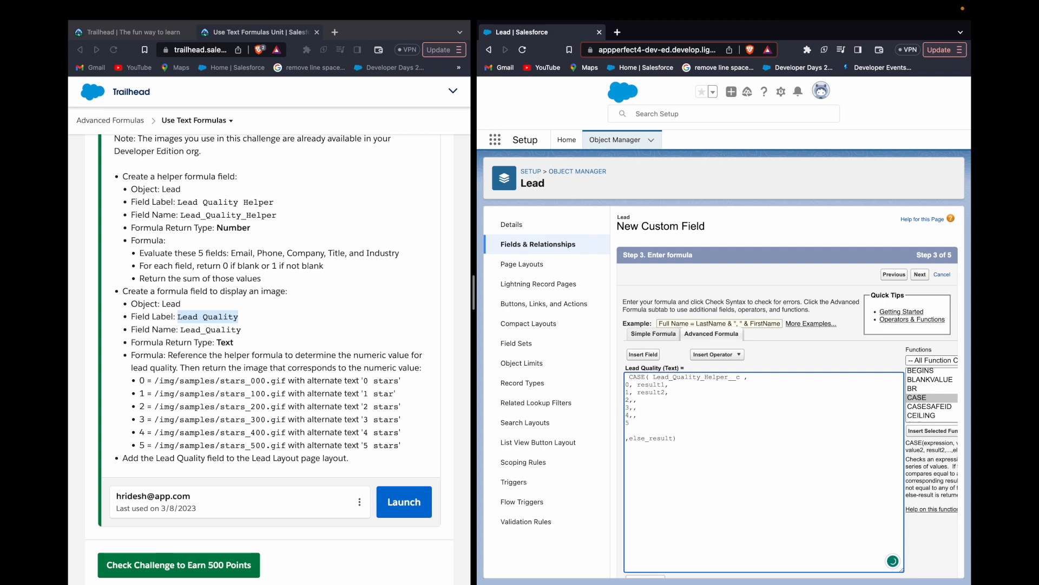
{"action": "key", "text": "BackSpace"}
{"action": "type", "text": ",,"}
- Replace the result1 argument on the 0 line with the IMAGE function
{"action": "double_click", "coordinate": [645, 384]}
{"action": "key", "text": "BackSpace"}
{"action": "scroll", "coordinate": [924, 409], "scroll_direction": "down", "scroll_amount": 4}
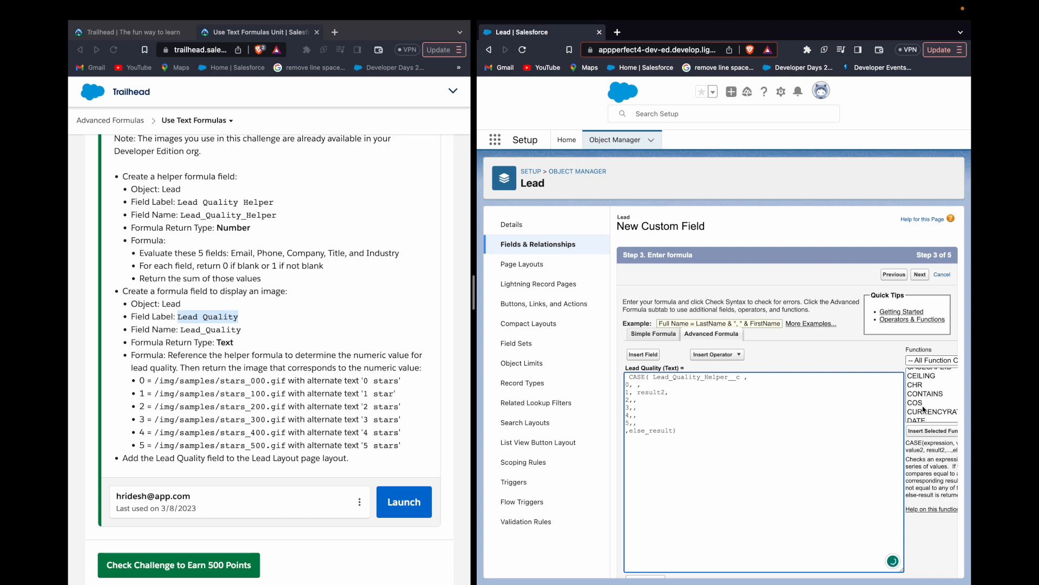
{"action": "scroll", "coordinate": [924, 409], "scroll_direction": "down", "scroll_amount": 5}
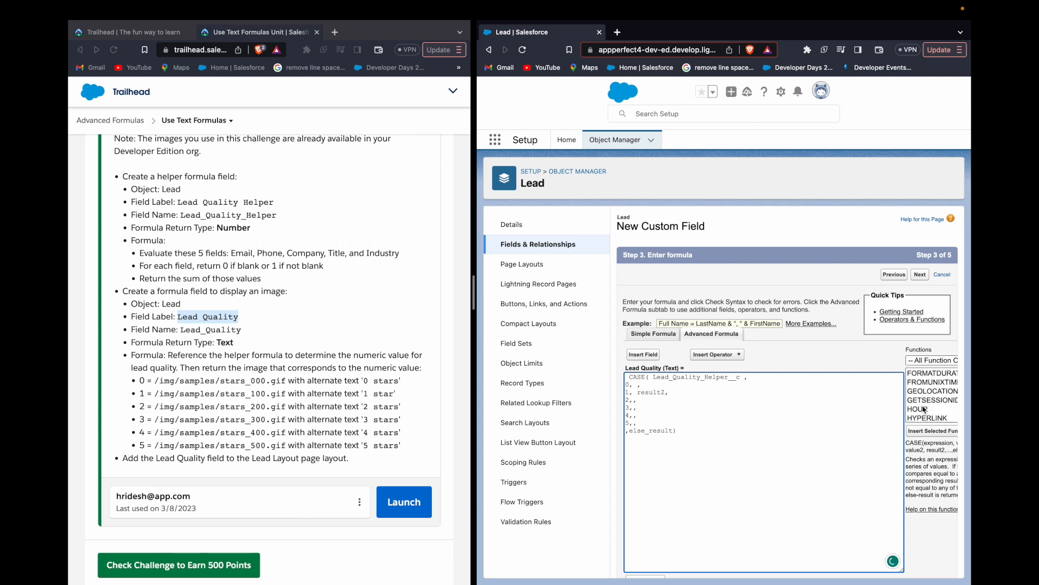
{"action": "left_click", "coordinate": [921, 413]}
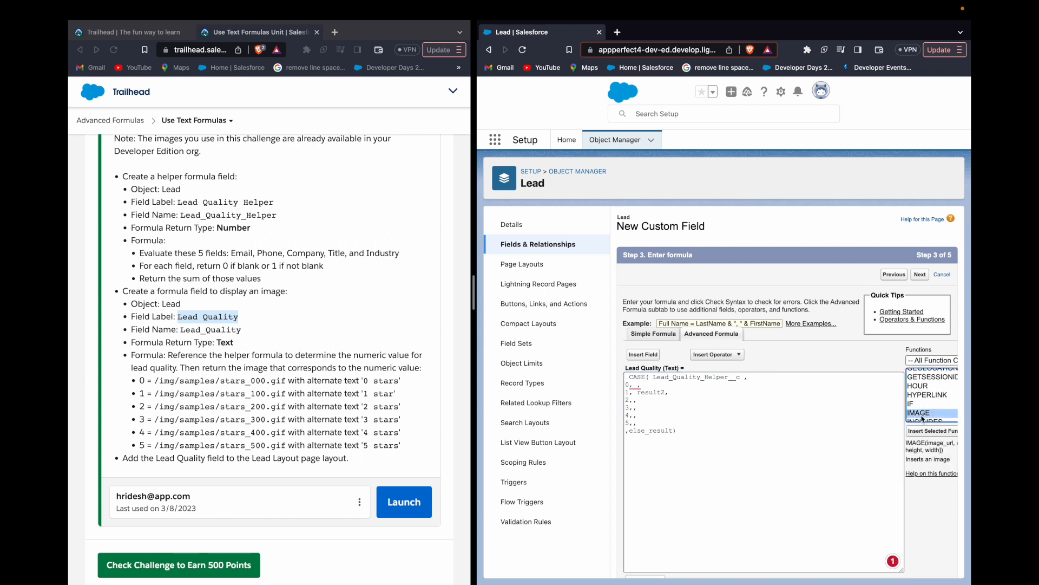
{"action": "left_click", "coordinate": [932, 431]}
- Set the image_url argument of IMAGE to "/img/samples/stars_000.gif", copied from the challenge instructions
{"action": "left_click", "coordinate": [685, 391]}
{"action": "double_click", "coordinate": [677, 384]}
{"action": "type", "text": "\"\""}
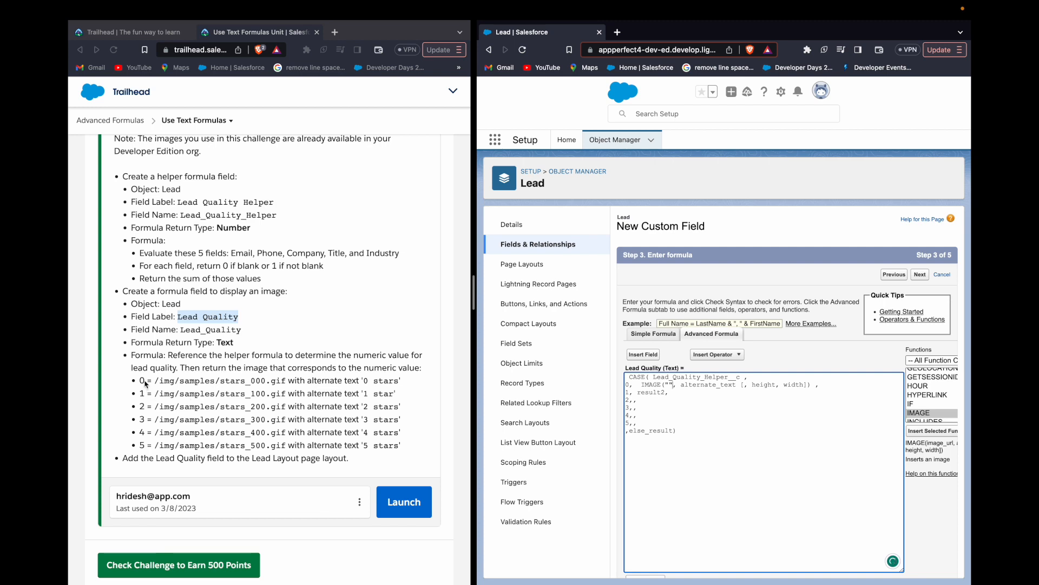
{"action": "left_click_drag", "start_coordinate": [155, 381], "coordinate": [287, 379]}
{"action": "key", "text": "super+c"}
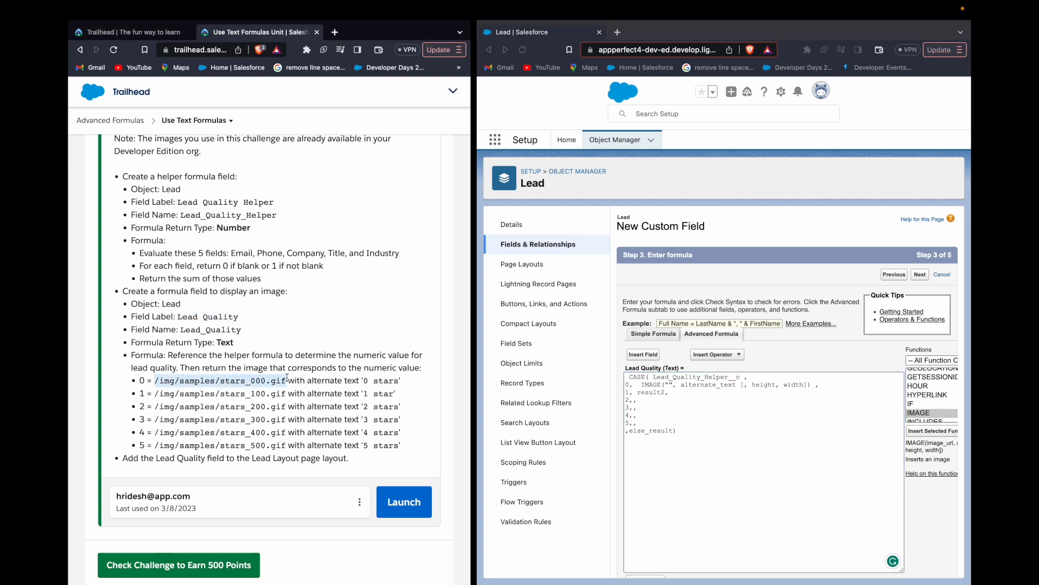
{"action": "left_click", "coordinate": [667, 386]}
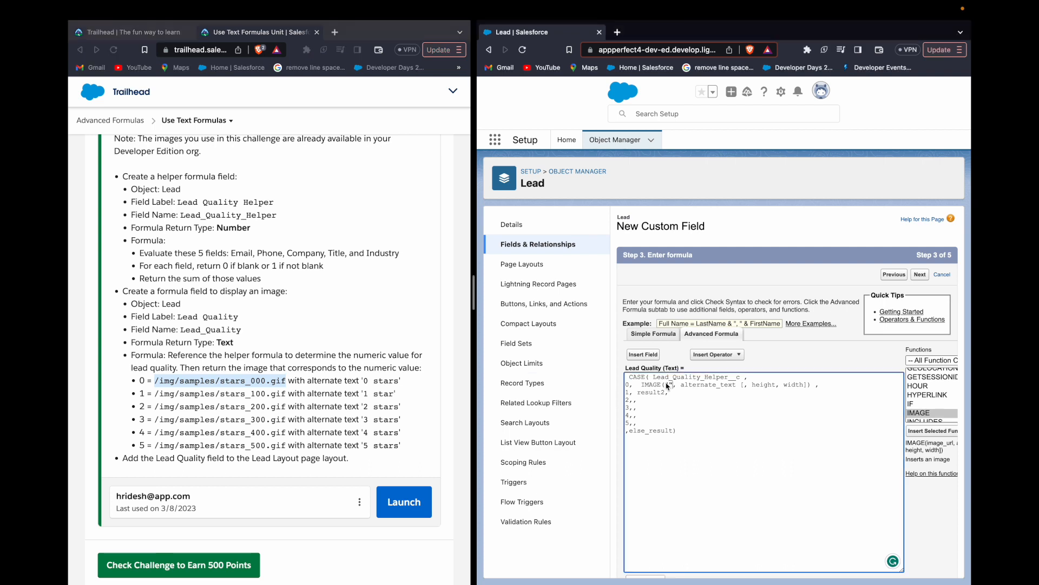
{"action": "key", "text": "super+v"}
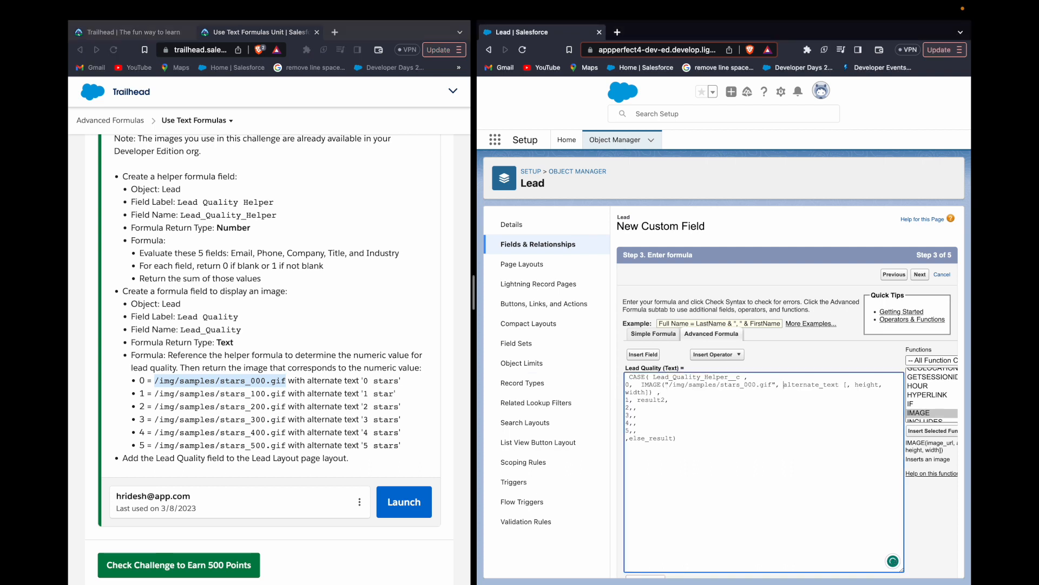
- Set the alternate text of the IMAGE function to "0 stars" and remove the optional height and width arguments
{"action": "double_click", "coordinate": [784, 384]}
{"action": "key", "text": "BackSpace"}
{"action": "type", "text": "\""}
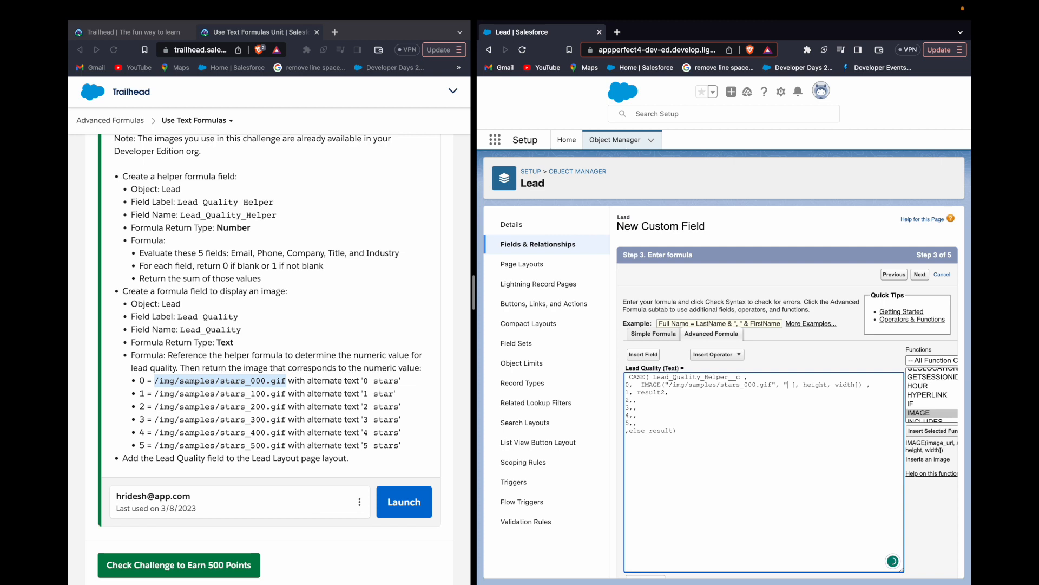
{"action": "type", "text": "0 stars\""}
{"action": "key", "text": "BackSpace"}
{"action": "type", "text": "\""}
{"action": "key", "text": "shift+Right"}
{"action": "key", "text": "shift+Right"}
{"action": "key", "text": "shift+Right"}
{"action": "key", "text": "shift+Right"}
{"action": "key", "text": "shift+Right"}
{"action": "key", "text": "shift+Right"}
{"action": "key", "text": "shift+Right"}
{"action": "key", "text": "shift+Right"}
{"action": "key", "text": "shift+Right"}
{"action": "key", "text": "shift+Right"}
{"action": "key", "text": "shift+Right"}
{"action": "key", "text": "shift+Right"}
{"action": "key", "text": "shift+Right"}
{"action": "key", "text": "shift+Right"}
{"action": "key", "text": "shift+Right"}
{"action": "key", "text": "shift+Right"}
{"action": "key", "text": "shift+Right"}
{"action": "key", "text": "BackSpace"}
{"action": "key", "text": "BackSpace"}
- Copy the completed IMAGE function from the 0 line into the result position of the lines for 1 through 5
{"action": "key", "text": "shift+Left"}
{"action": "key", "text": "shift+Left"}
{"action": "key", "text": "shift+Left"}
{"action": "key", "text": "shift+Left"}
{"action": "key", "text": "shift+Left"}
{"action": "key", "text": "shift+Left"}
{"action": "key", "text": "shift+Left"}
{"action": "key", "text": "shift+Left"}
{"action": "key", "text": "shift+Left"}
{"action": "key", "text": "shift+Left"}
{"action": "key", "text": "shift+Left"}
{"action": "key", "text": "shift+Left"}
{"action": "key", "text": "shift+Left"}
{"action": "key", "text": "shift+Left"}
{"action": "key", "text": "shift+Left"}
{"action": "key", "text": "shift+Left"}
{"action": "key", "text": "shift+Left"}
{"action": "key", "text": "shift+Left"}
{"action": "key", "text": "shift+Left"}
{"action": "key", "text": "shift+Left"}
{"action": "key", "text": "shift+Left"}
{"action": "key", "text": "shift+Left"}
{"action": "key", "text": "shift+Left"}
{"action": "key", "text": "shift+Left"}
{"action": "key", "text": "shift+Left"}
{"action": "key", "text": "shift+Left"}
{"action": "key", "text": "shift+Left"}
{"action": "key", "text": "shift+Left"}
{"action": "key", "text": "shift+Left"}
{"action": "key", "text": "shift+Left"}
{"action": "key", "text": "shift+Left"}
{"action": "key", "text": "shift+Left"}
{"action": "key", "text": "shift+Left"}
{"action": "key", "text": "shift+Left"}
{"action": "key", "text": "shift+Left"}
{"action": "key", "text": "shift+Left"}
{"action": "key", "text": "shift+Left"}
{"action": "key", "text": "shift+Left"}
{"action": "key", "text": "shift+Left"}
{"action": "key", "text": "super+c"}
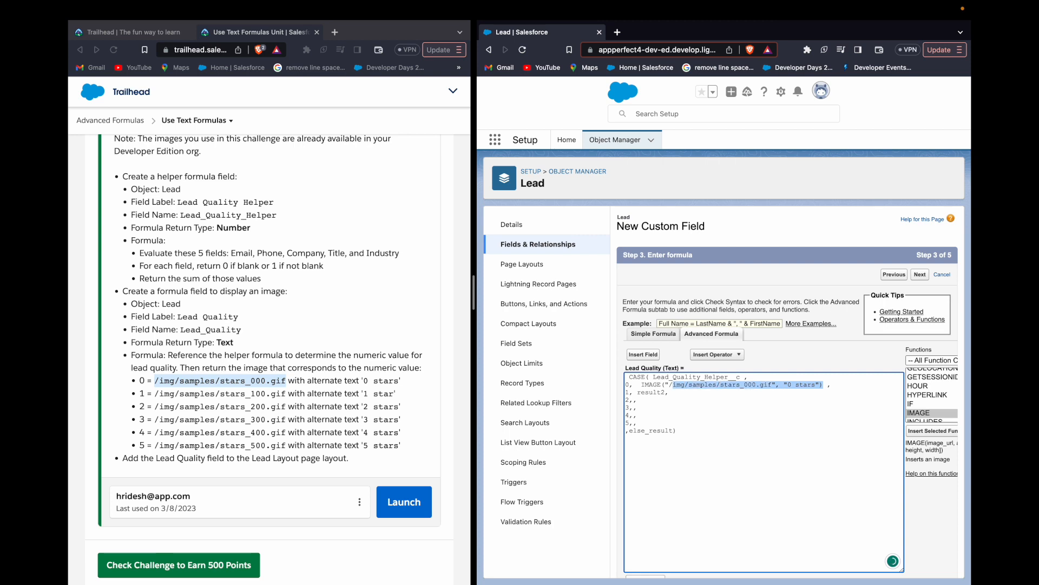
{"action": "left_click", "coordinate": [652, 392]}
{"action": "double_click", "coordinate": [651, 392]}
{"action": "key", "text": "super+v"}
{"action": "key", "text": "super+v"}
{"action": "key", "text": "Up"}
{"action": "key", "text": "Left"}
{"action": "key", "text": "BackSpace"}
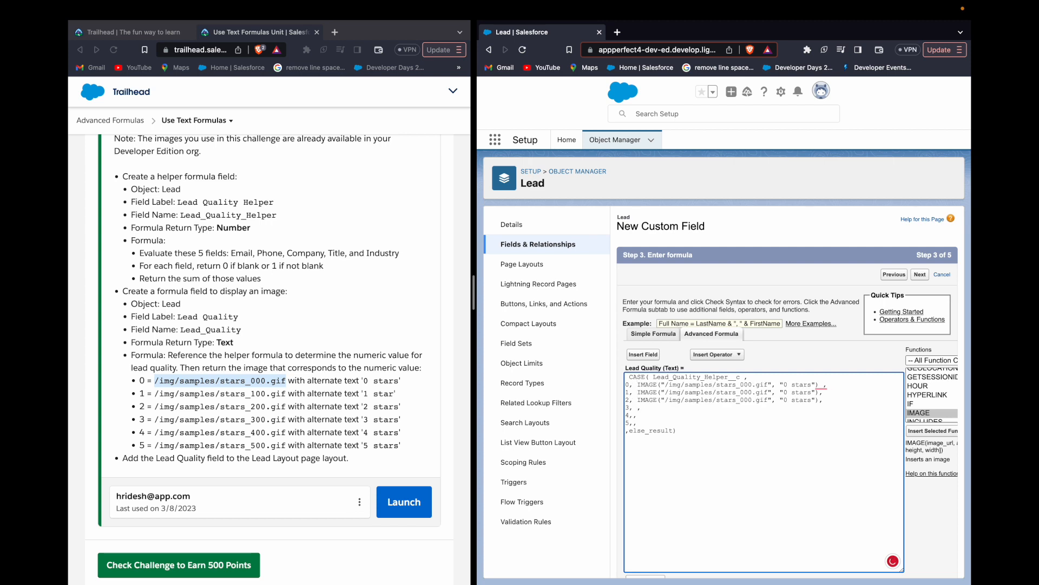
{"action": "key", "text": "super+v"}
{"action": "key", "text": "super+v"}
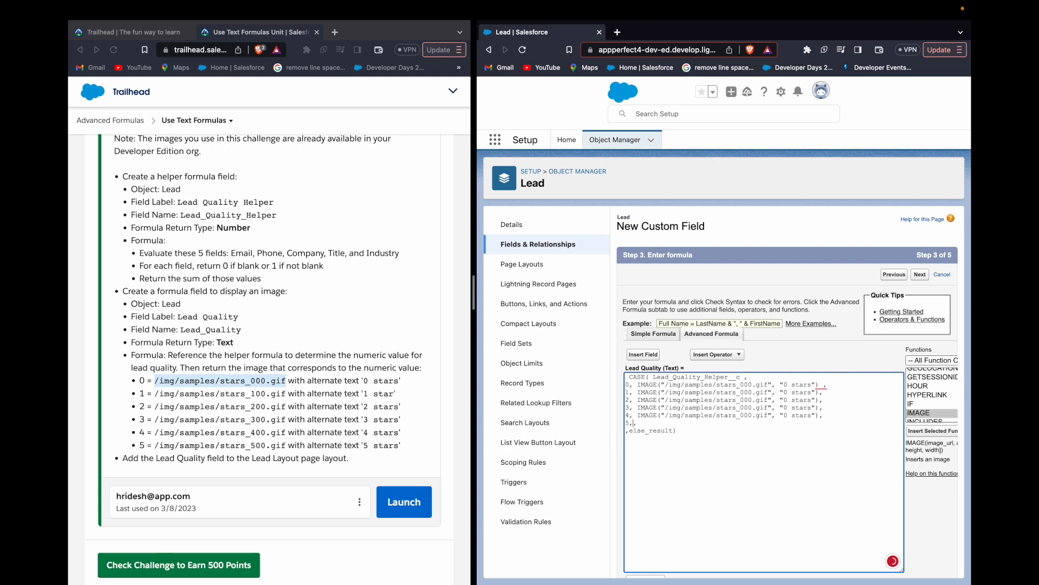
{"action": "key", "text": "super+v"}
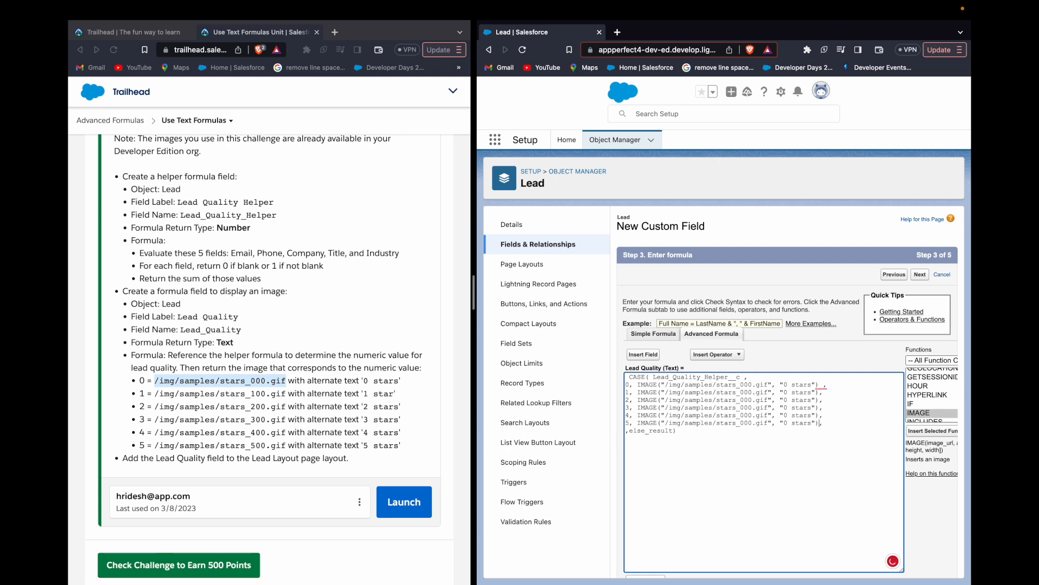
- Remove the stray space on the 0 line and change the image paths for values 1 to 5 to stars_100.gif through stars_500.gif
{"action": "left_click", "coordinate": [820, 385]}
{"action": "key", "text": "Delete"}
{"action": "left_click", "coordinate": [743, 385]}
{"action": "key", "text": "BackSpace"}
{"action": "type", "text": "1"}
{"action": "key", "text": "Down"}
{"action": "key", "text": "BackSpace"}
{"action": "type", "text": "2"}
{"action": "key", "text": "BackSpace"}
{"action": "type", "text": "3"}
{"action": "key", "text": "BackSpace"}
{"action": "type", "text": "5"}
- Change the alternate texts on the lines for values 1 to 5 to "1 stars" through "5 stars"
{"action": "key", "text": "Right"}
{"action": "key", "text": "BackSpace"}
{"action": "type", "text": "1"}
{"action": "key", "text": "Down"}
{"action": "key", "text": "Down"}
{"action": "key", "text": "BackSpace"}
{"action": "type", "text": "3"}
{"action": "key", "text": "Down"}
{"action": "key", "text": "Down"}
- Remove the else_result argument and its comma from the end of the CASE function, and check the formula's syntax
{"action": "key", "text": "alt+shift+Left"}
{"action": "key", "text": "BackSpace"}
{"action": "key", "text": "BackSpace"}
{"action": "type", "text": ".gif\","}
{"action": "key", "text": "BackSpace"}
{"action": "key", "text": "BackSpace"}
{"action": "scroll", "coordinate": [667, 457], "scroll_direction": "down", "scroll_amount": 3}
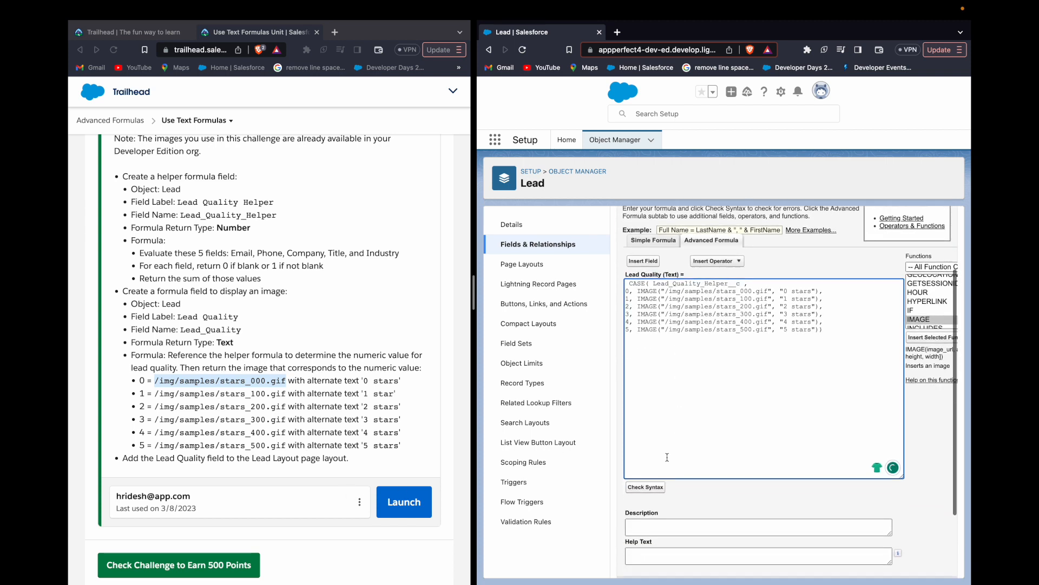
{"action": "left_click", "coordinate": [656, 489]}
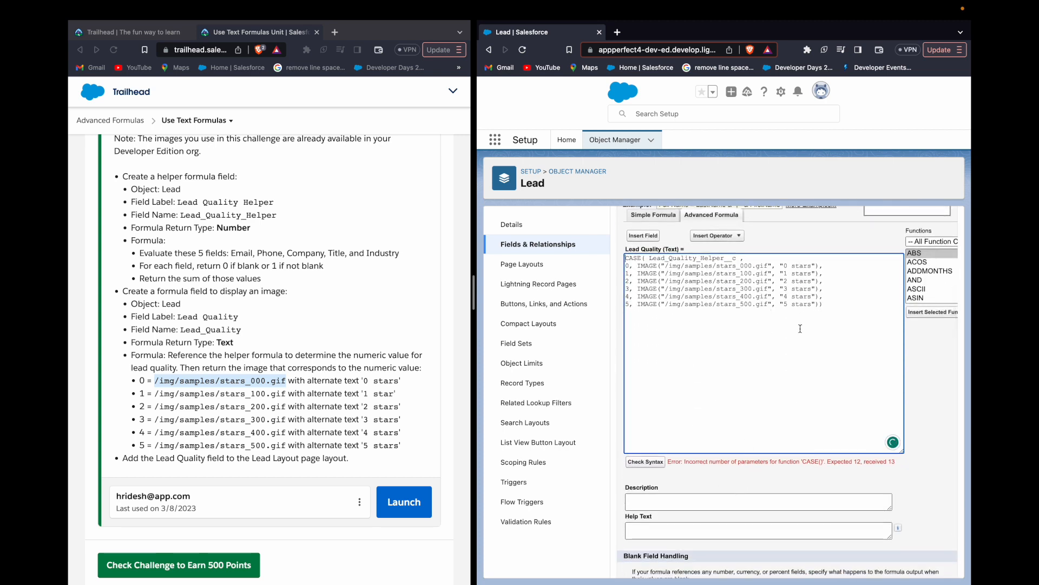
- Try a trailing comma after the "5 stars" image and deleting the closing parenthesis, checking the syntax after each change
{"action": "left_click", "coordinate": [819, 304]}
{"action": "type", "text": ","}
{"action": "left_click", "coordinate": [646, 463]}
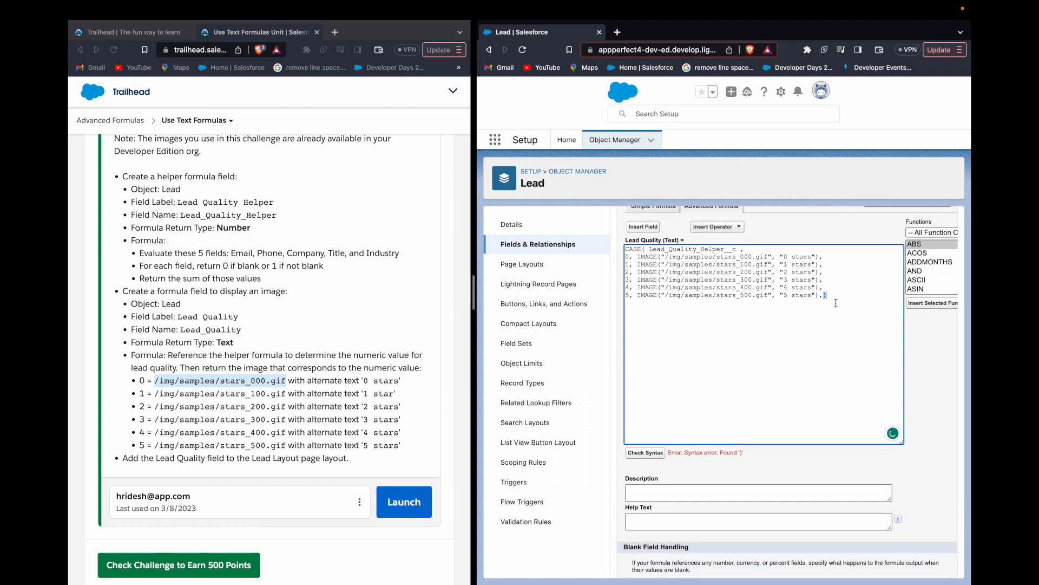
{"action": "left_click", "coordinate": [836, 297]}
{"action": "left_click", "coordinate": [834, 300]}
{"action": "key", "text": "BackSpace"}
{"action": "left_click", "coordinate": [649, 455]}
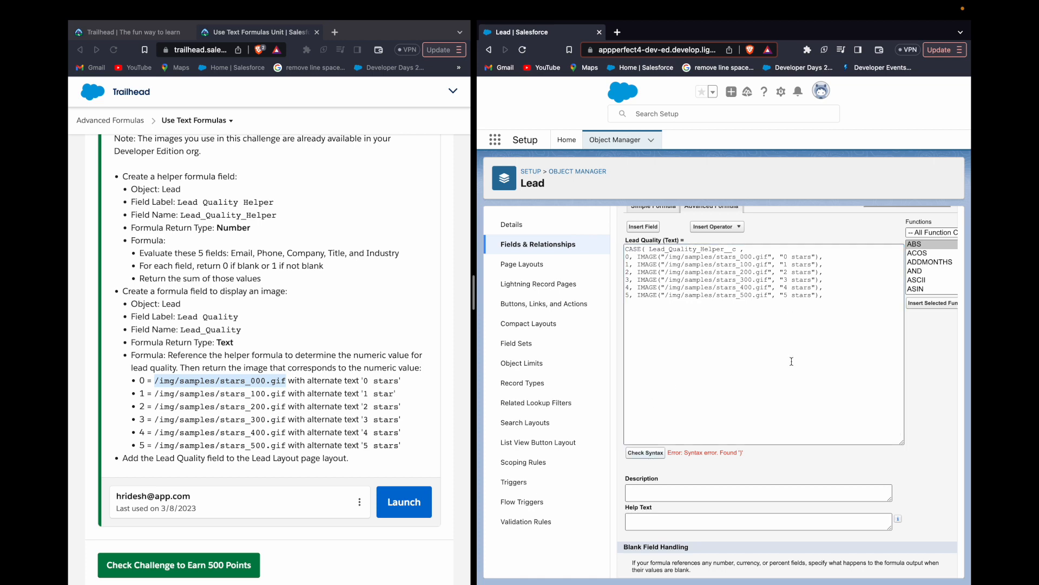
- Remove the trailing comma after the "5 stars" image and put a comma and the closing parenthesis on a new last line
{"action": "scroll", "coordinate": [764, 431], "scroll_direction": "down", "scroll_amount": 4}
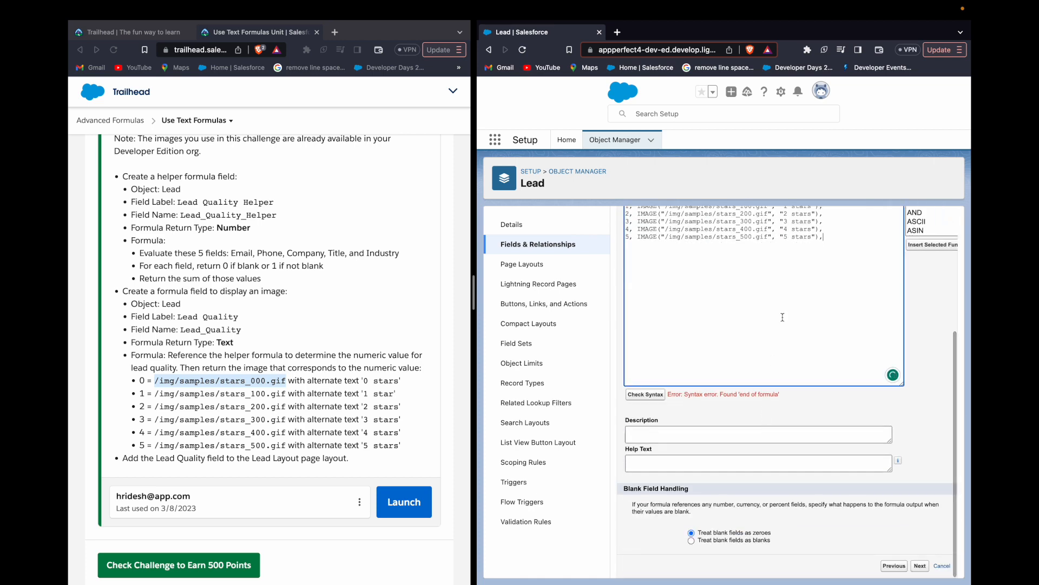
{"action": "scroll", "coordinate": [782, 316], "scroll_direction": "up", "scroll_amount": 1}
{"action": "key", "text": "BackSpace"}
{"action": "type", "text": ") "}
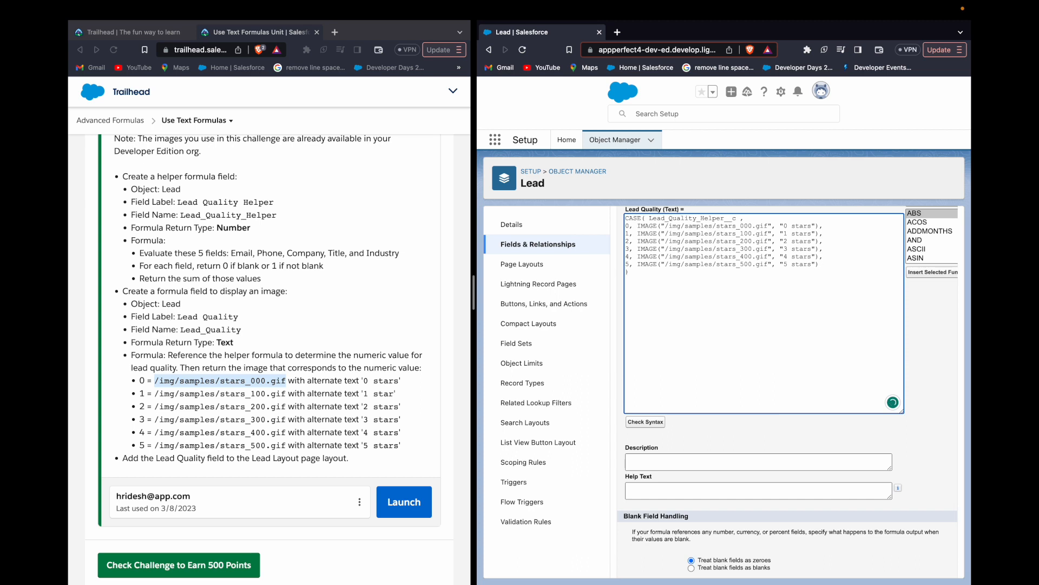
{"action": "type", "text": ","}
- Copy the "0 stars" IMAGE function into the last line as the else result of CASE, and check the syntax
{"action": "left_click_drag", "start_coordinate": [638, 226], "coordinate": [819, 228]}
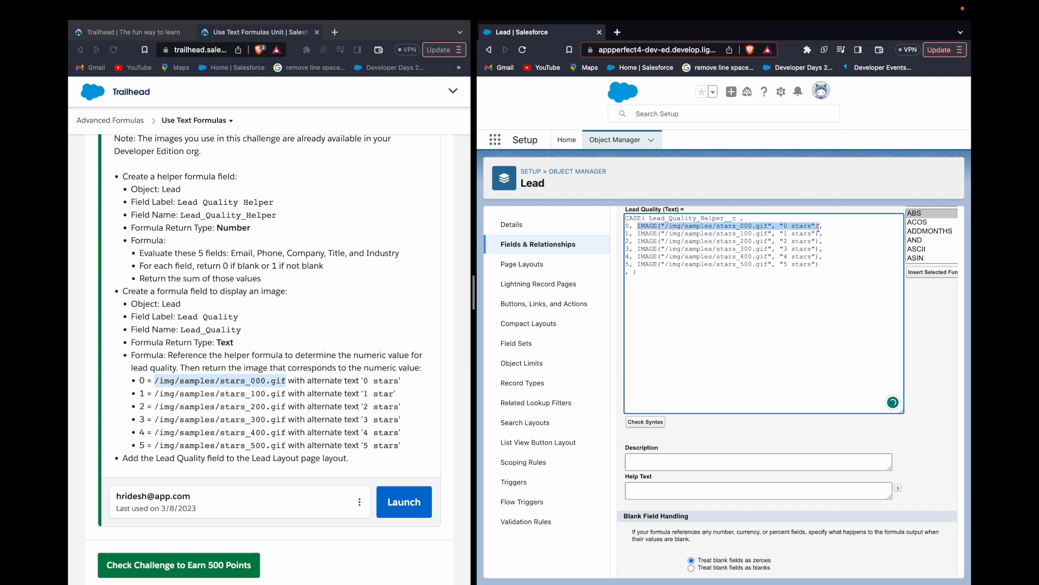
{"action": "key", "text": "super+c"}
{"action": "left_click", "coordinate": [632, 272]}
{"action": "key", "text": "super+v"}
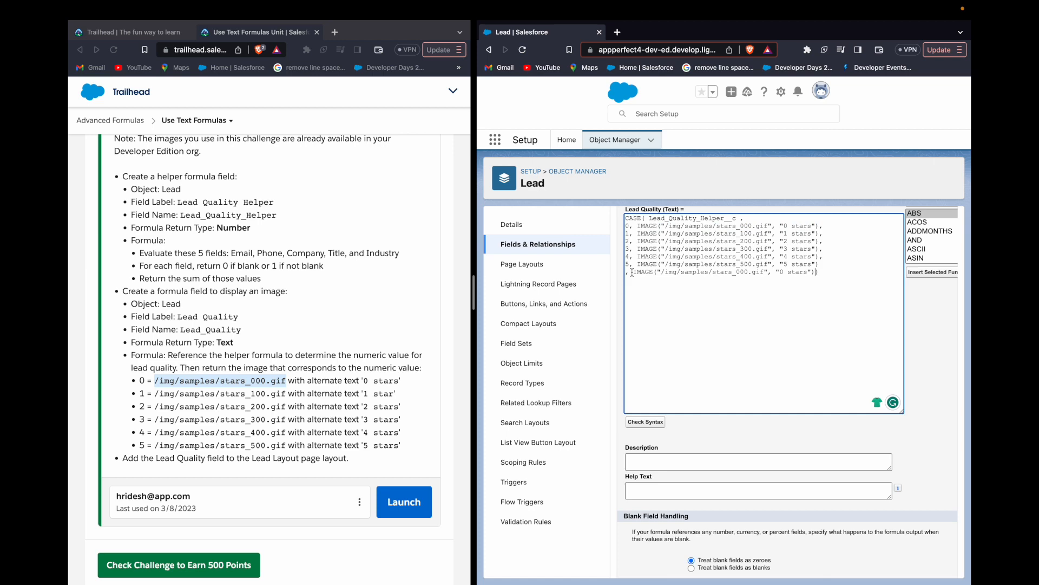
{"action": "left_click", "coordinate": [657, 424]}
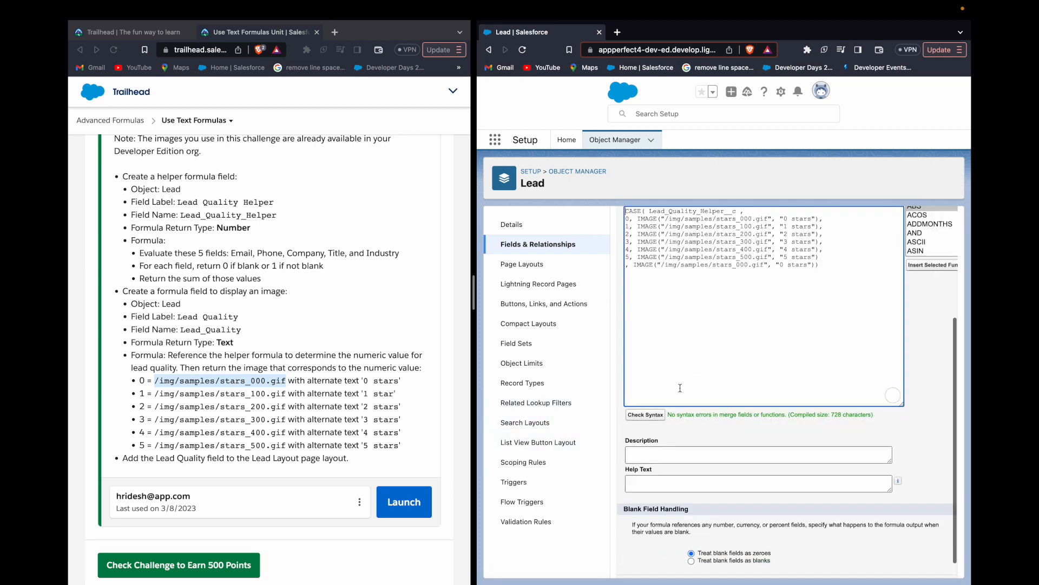
- Accept the default field-level security, add Lead Quality only to the Lead Layout page layout, and save the field
{"action": "scroll", "coordinate": [704, 422], "scroll_direction": "down", "scroll_amount": 1}
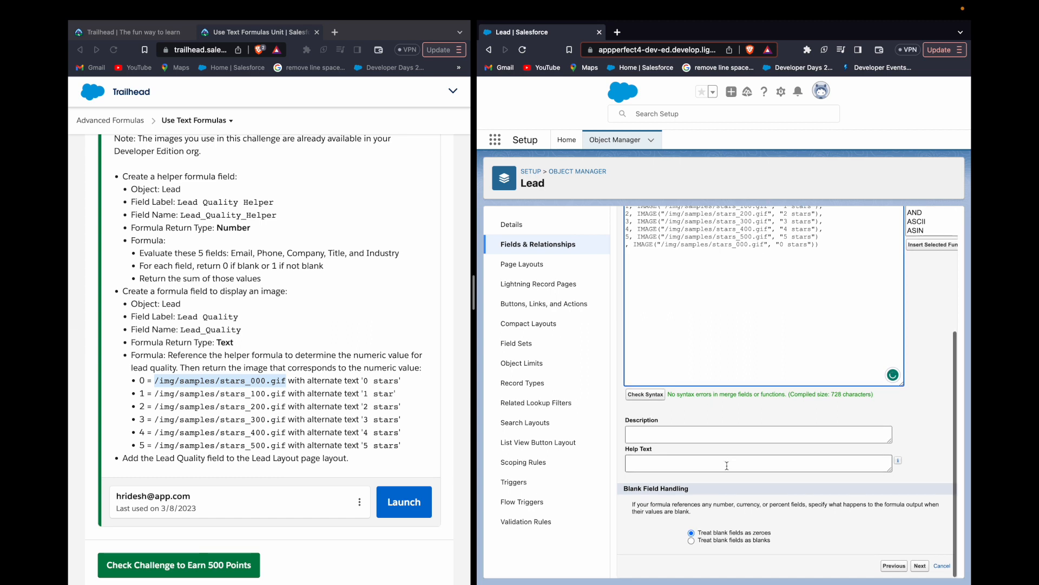
{"action": "left_click", "coordinate": [920, 565]}
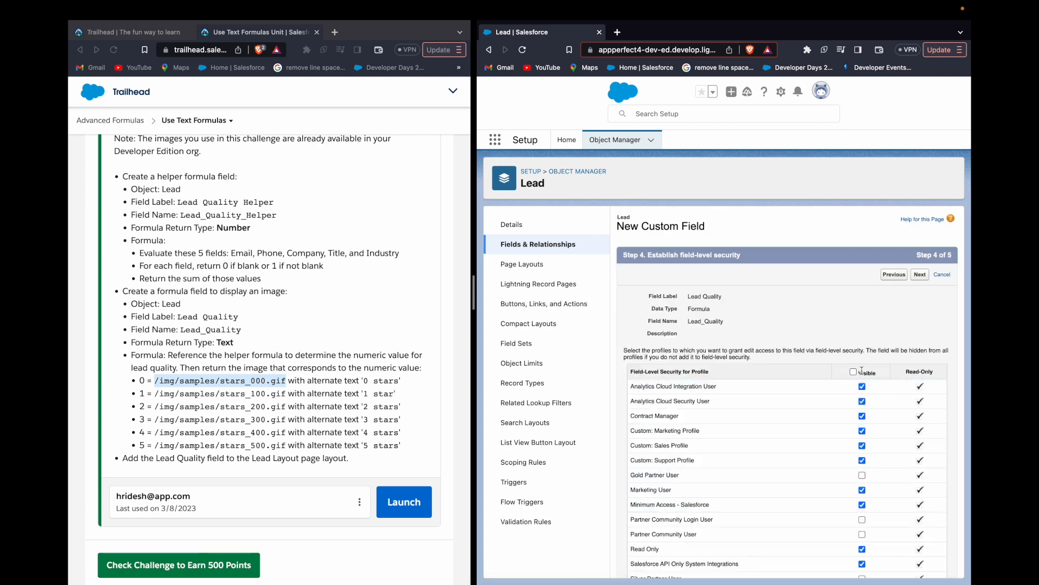
{"action": "left_click", "coordinate": [919, 275]}
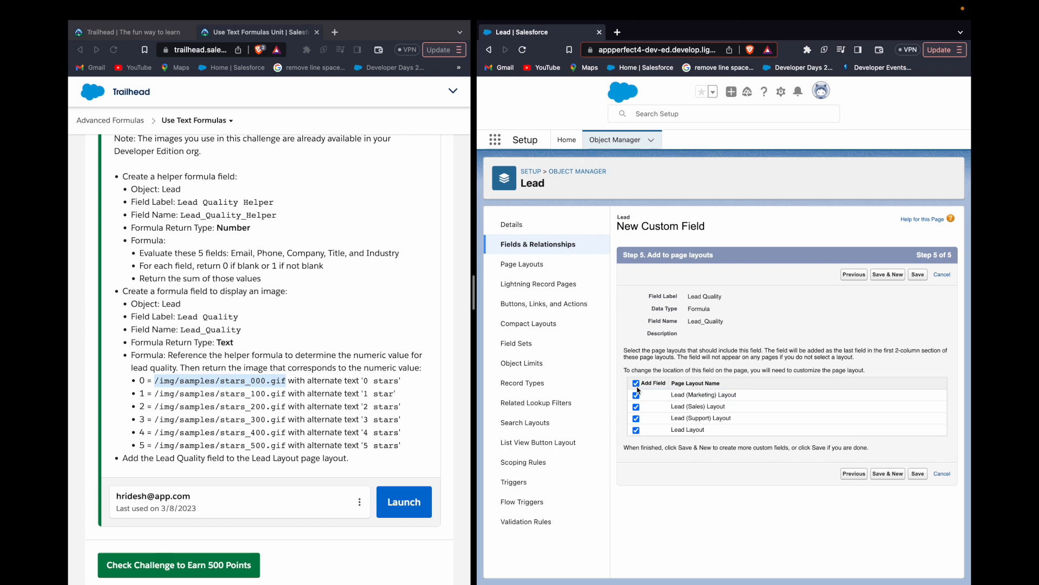
{"action": "left_click", "coordinate": [637, 384]}
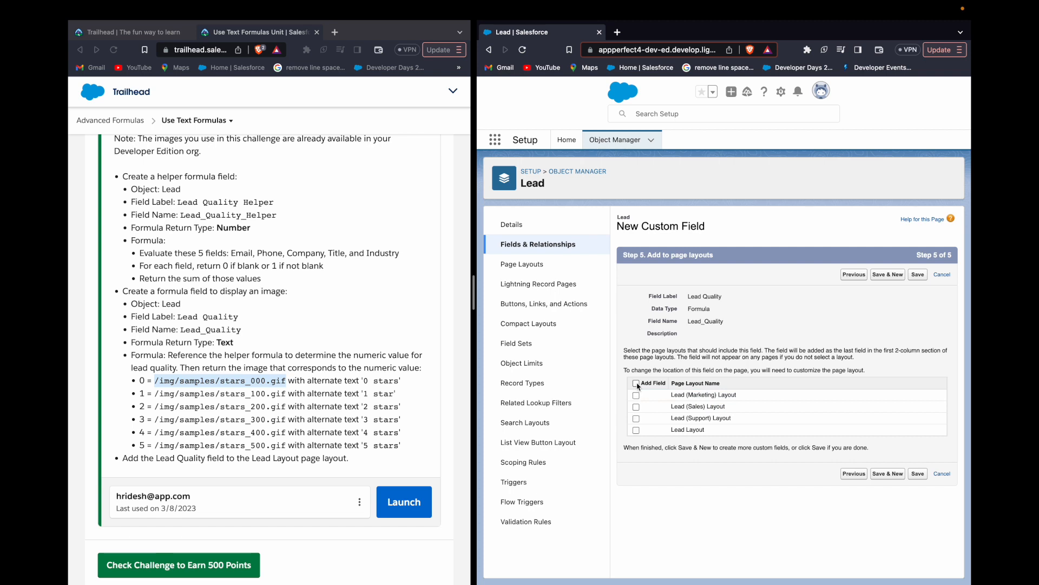
{"action": "left_click", "coordinate": [636, 430]}
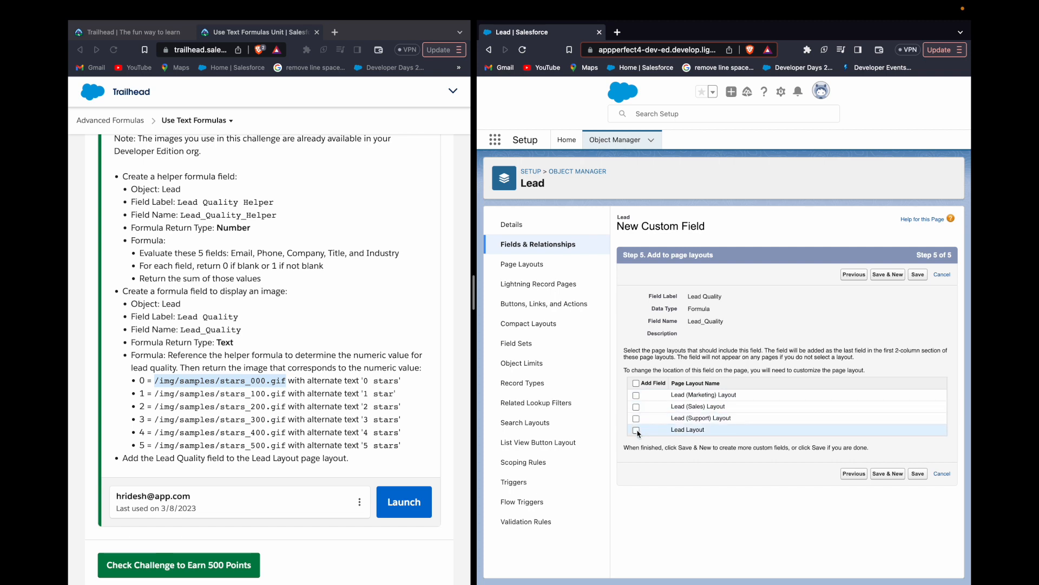
{"action": "left_click", "coordinate": [918, 275]}
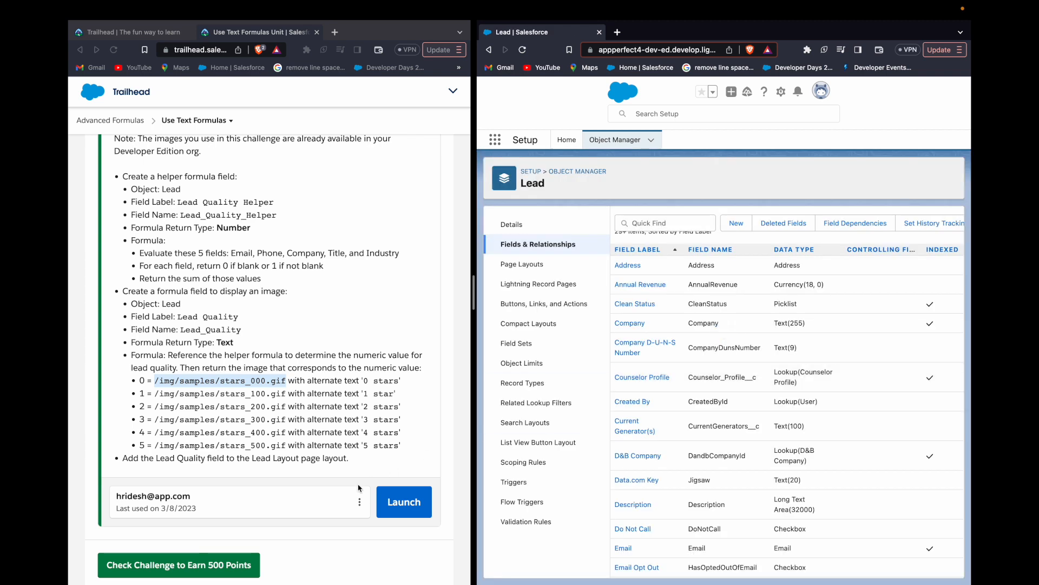
- Submit the Trailhead challenge for checking and read the feedback below the instructions
{"action": "left_click", "coordinate": [224, 565]}
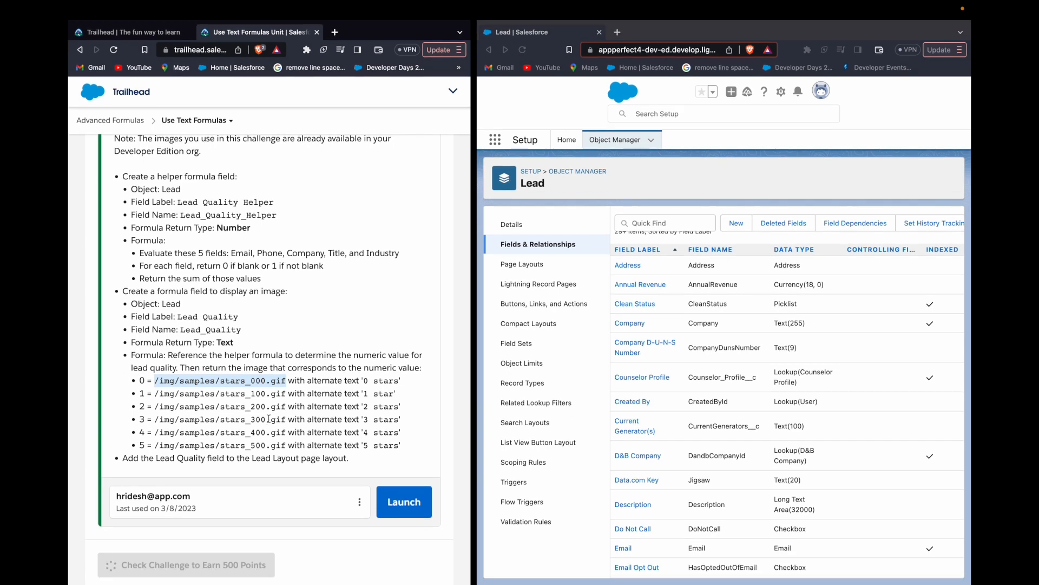
{"action": "scroll", "coordinate": [269, 422], "scroll_direction": "down", "scroll_amount": 4}
{"action": "scroll", "coordinate": [269, 422], "scroll_direction": "up", "scroll_amount": 3}
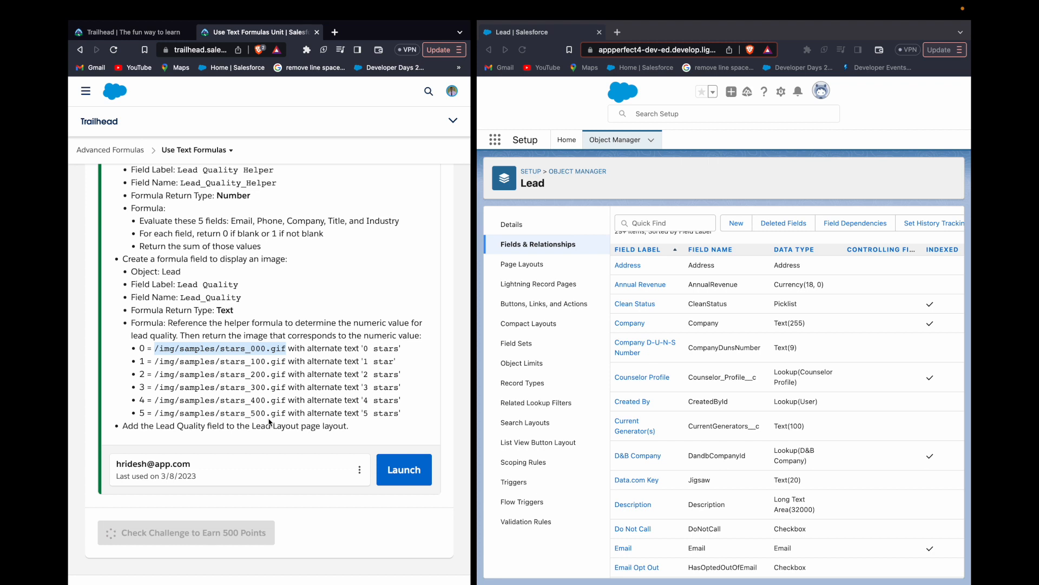
{"action": "left_click", "coordinate": [269, 422]}
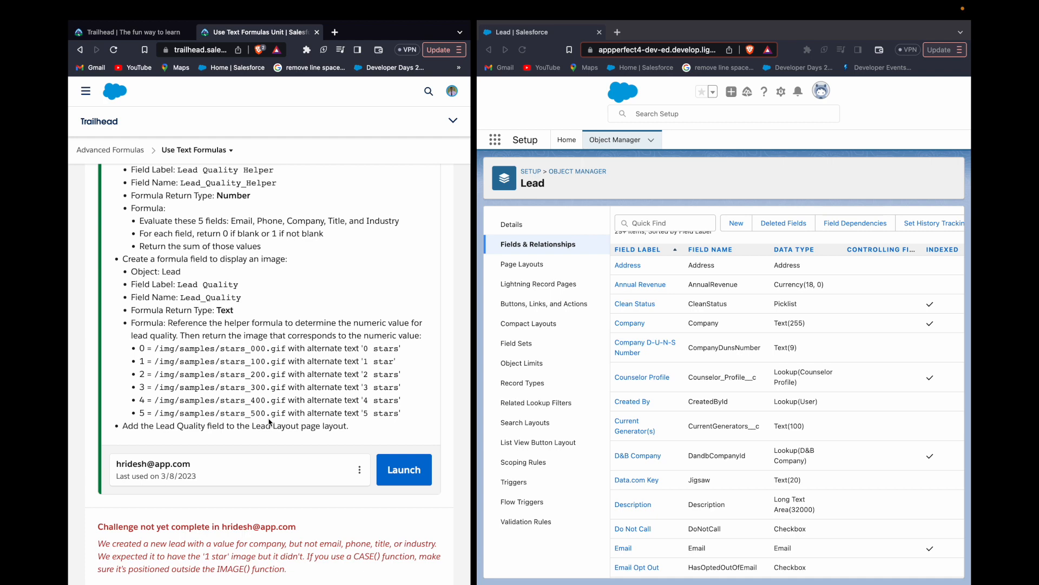
{"action": "scroll", "coordinate": [269, 422], "scroll_direction": "down", "scroll_amount": 3}
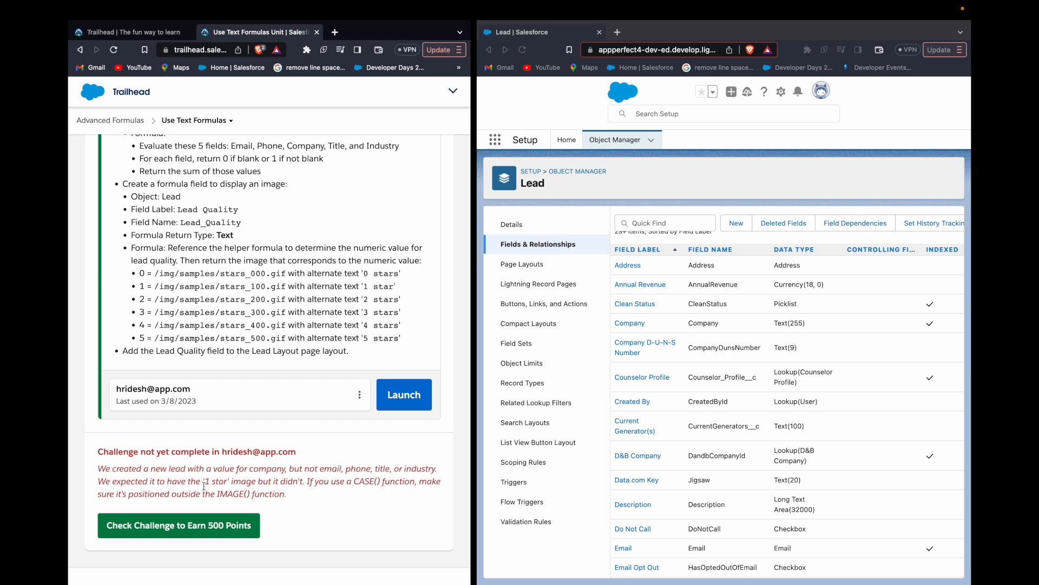
- Return to the Lead object's list of fields and open the Lead Quality formula field
{"action": "scroll", "coordinate": [653, 234], "scroll_direction": "left", "scroll_amount": 5}
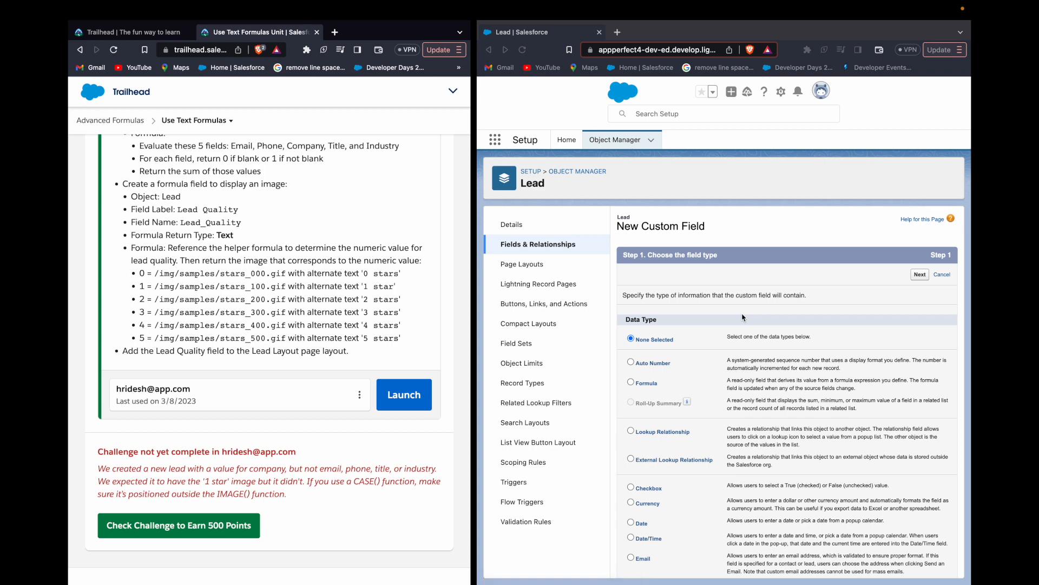
{"action": "left_click", "coordinate": [539, 245]}
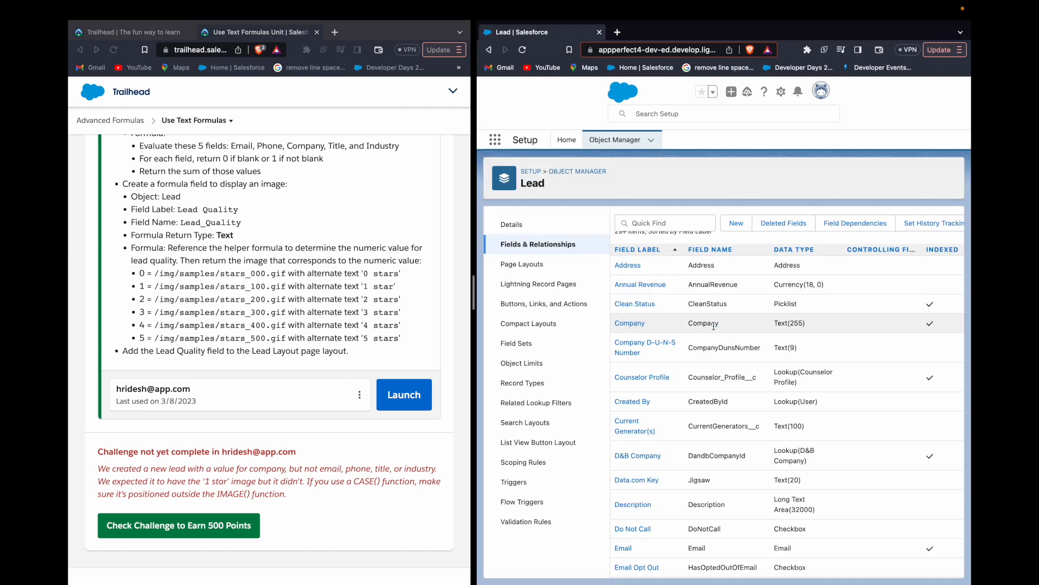
{"action": "scroll", "coordinate": [666, 368], "scroll_direction": "down", "scroll_amount": 5}
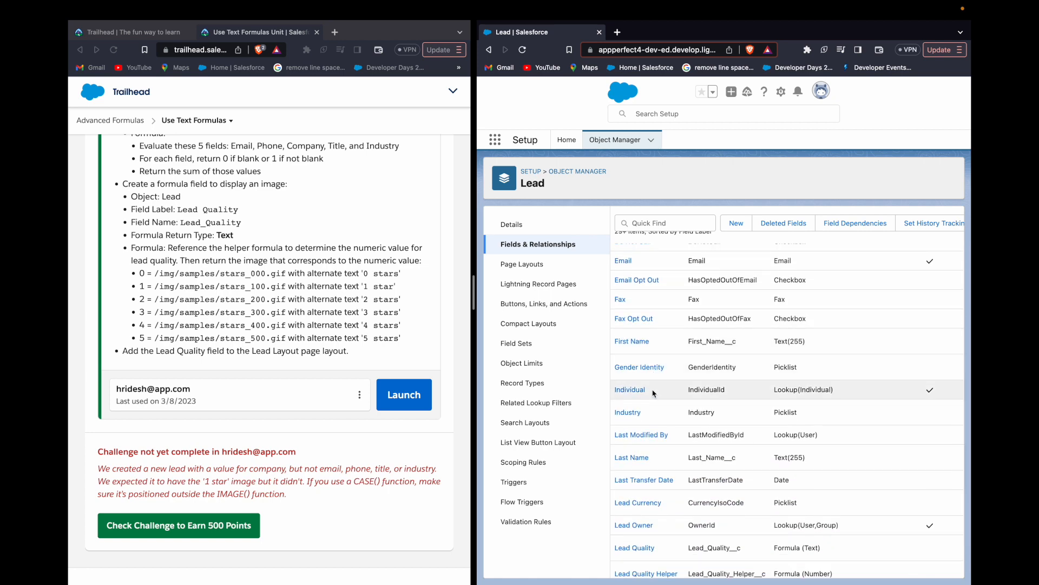
{"action": "scroll", "coordinate": [654, 400], "scroll_direction": "down", "scroll_amount": 3}
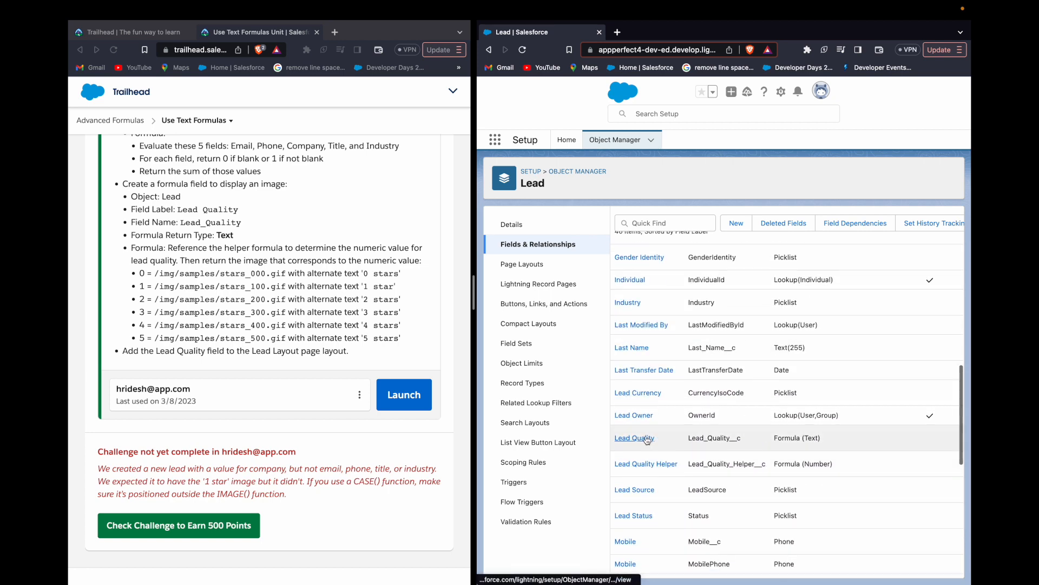
{"action": "left_click", "coordinate": [645, 439]}
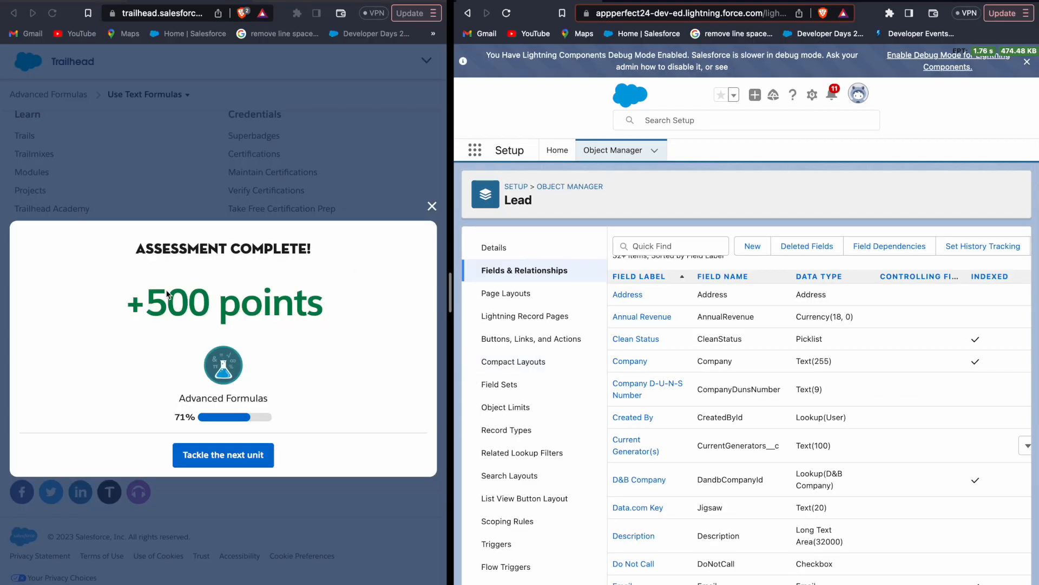
- Open the Lead Quality field in the appperfect24 org and examine its CASE formula, including the IMAGE results and the else value
{"action": "scroll", "coordinate": [693, 404], "scroll_direction": "down", "scroll_amount": 5}
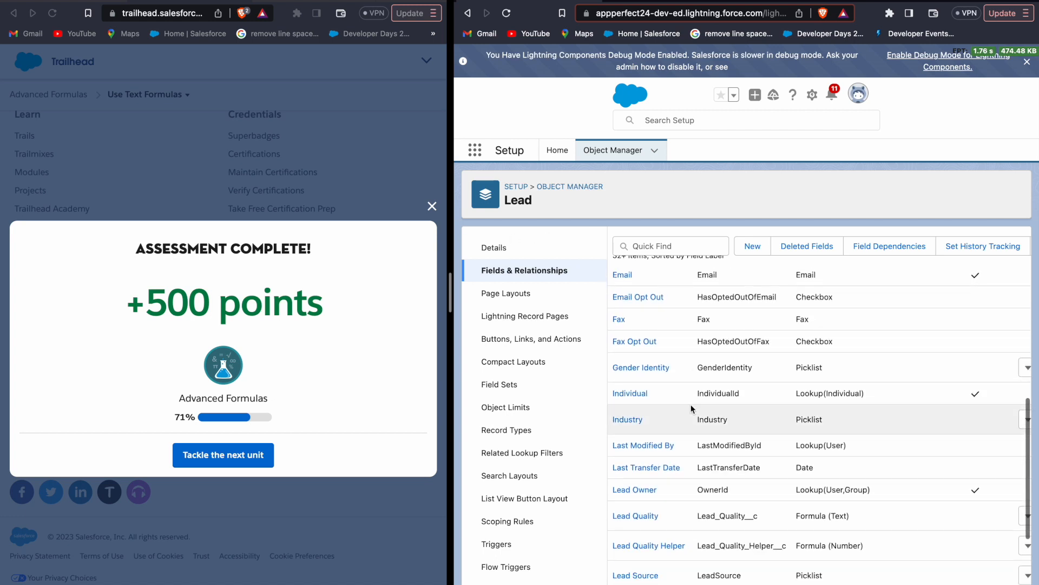
{"action": "left_click", "coordinate": [649, 521]}
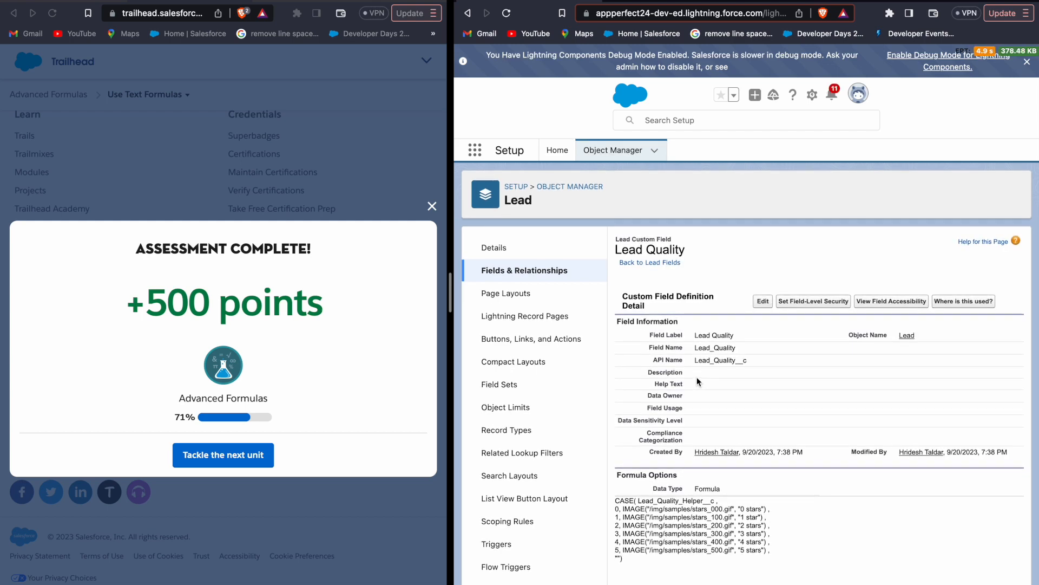
{"action": "scroll", "coordinate": [709, 544], "scroll_direction": "up", "scroll_amount": 5}
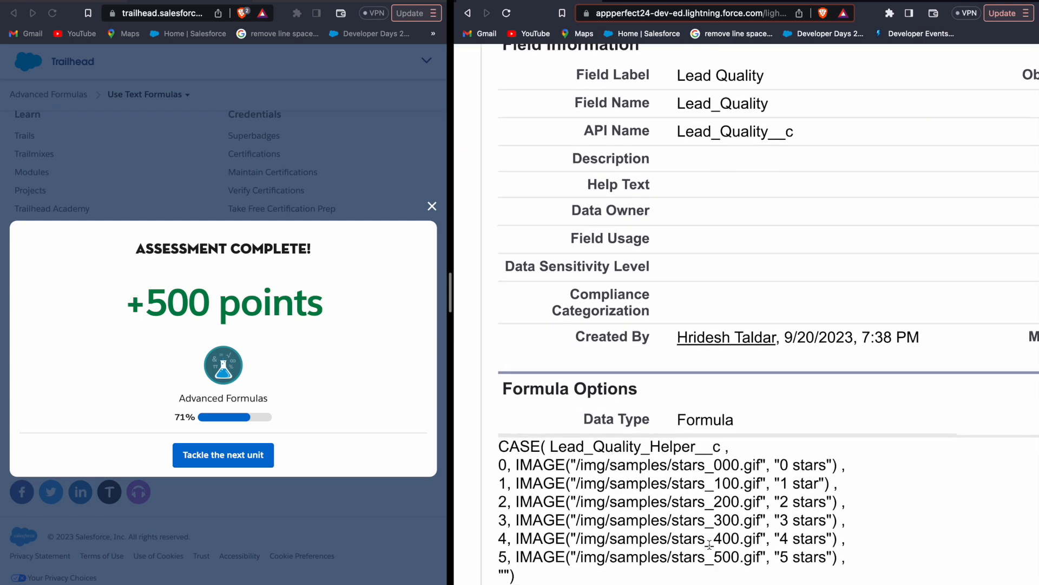
{"action": "scroll", "coordinate": [709, 544], "scroll_direction": "down", "scroll_amount": 2}
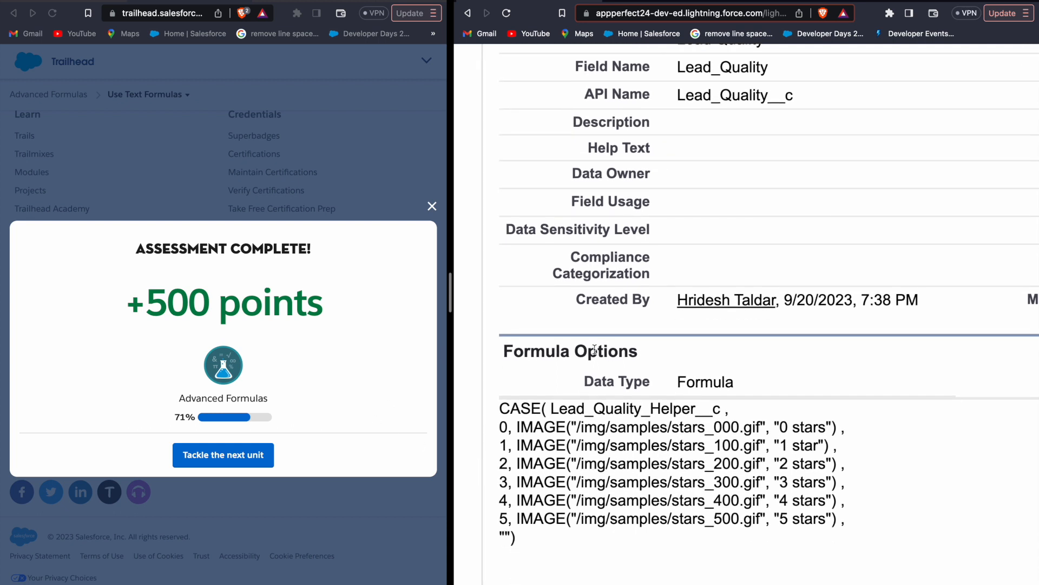
{"action": "mouse_move", "coordinate": [752, 0]}
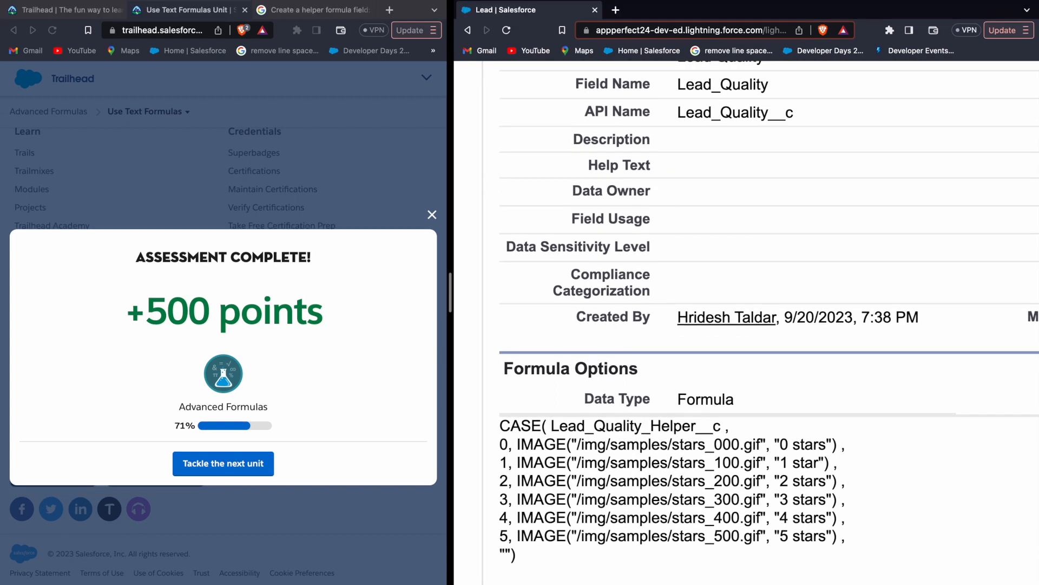